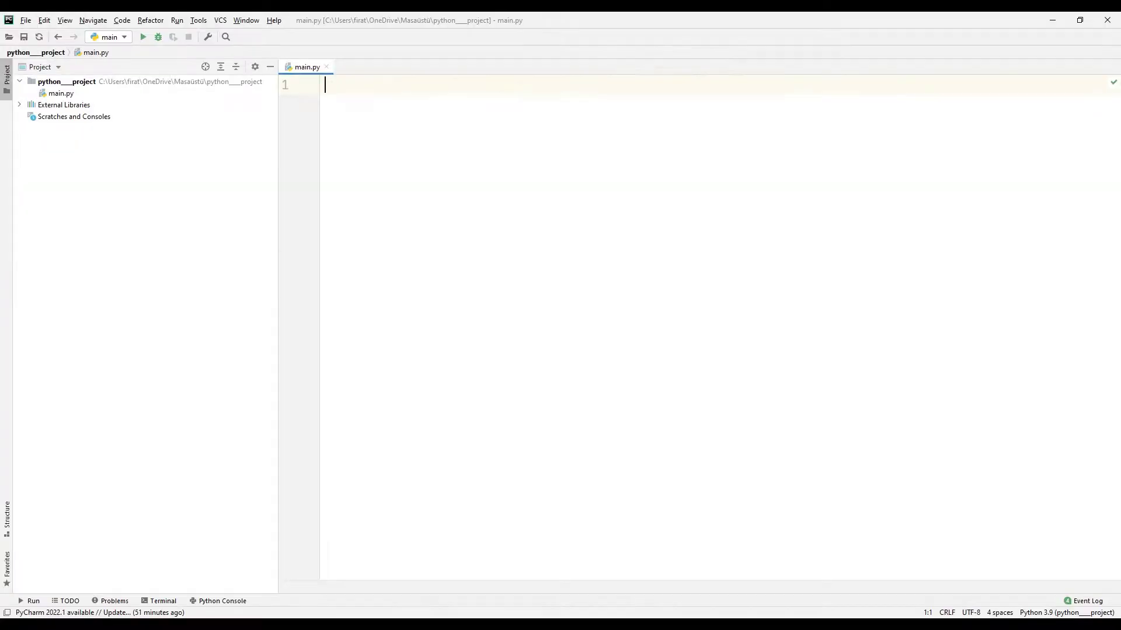
{"action": "type", "text": "from tk"}
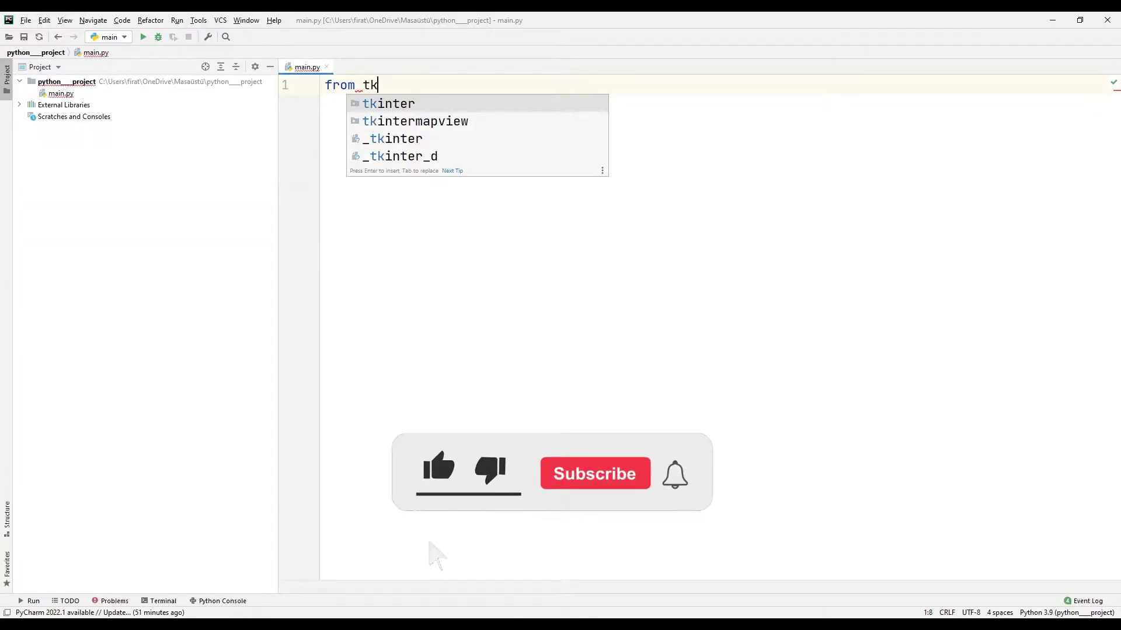
Step: Import everything from tkinter and import the time module in main.py
{"action": "key", "text": "Return"}
{"action": "type", "text": "im"}
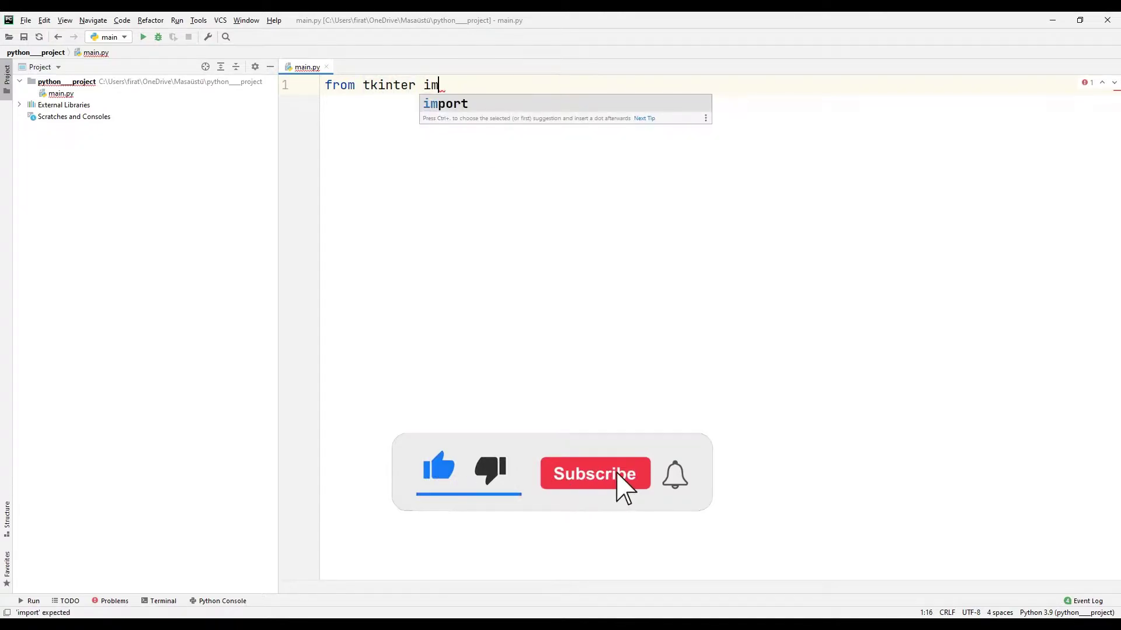
{"action": "key", "text": "Return"}
{"action": "type", "text": "*"}
{"action": "key", "text": "Return"}
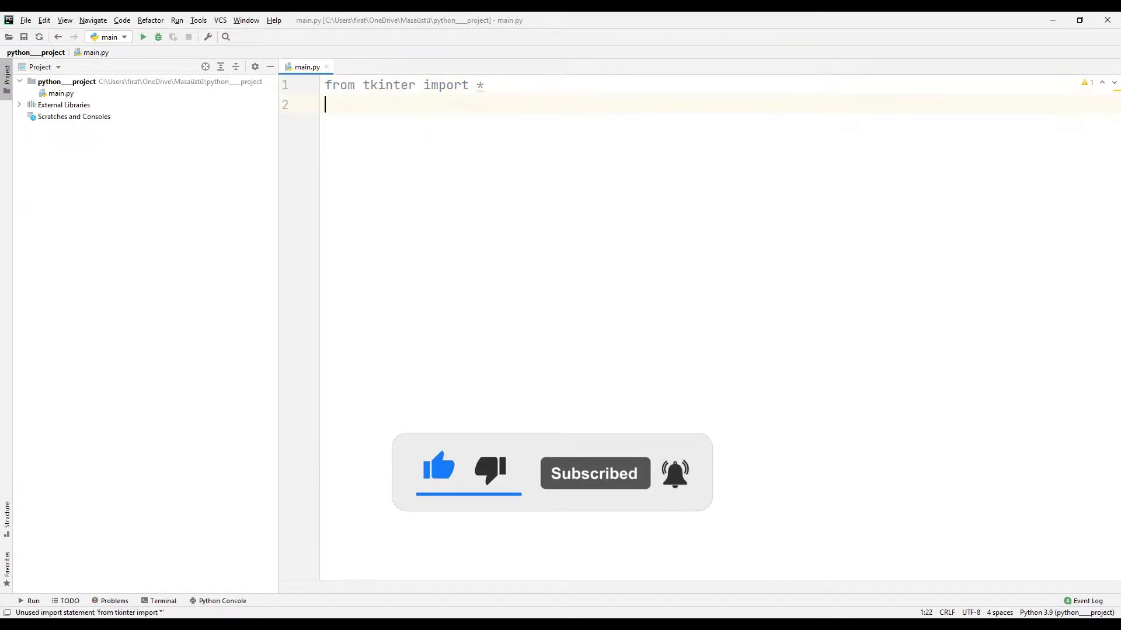
{"action": "type", "text": "im"}
{"action": "key", "text": "Return"}
{"action": "type", "text": "import t"}
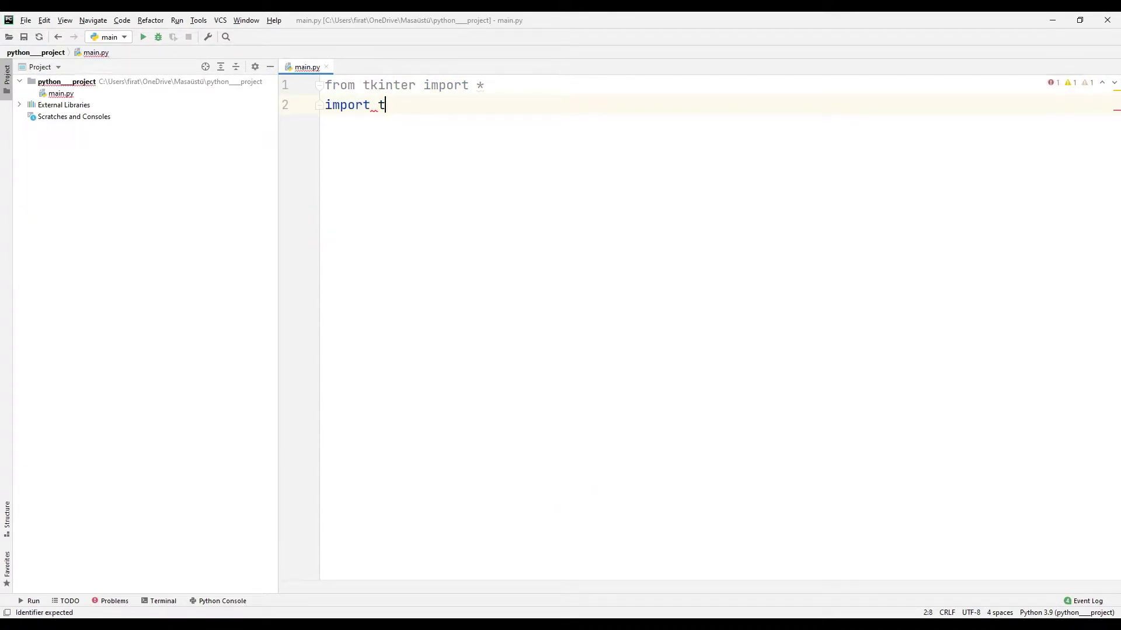
{"action": "type", "text": "i"}
{"action": "key", "text": "Return"}
{"action": "key", "text": "Return"}
{"action": "key", "text": "Return"}
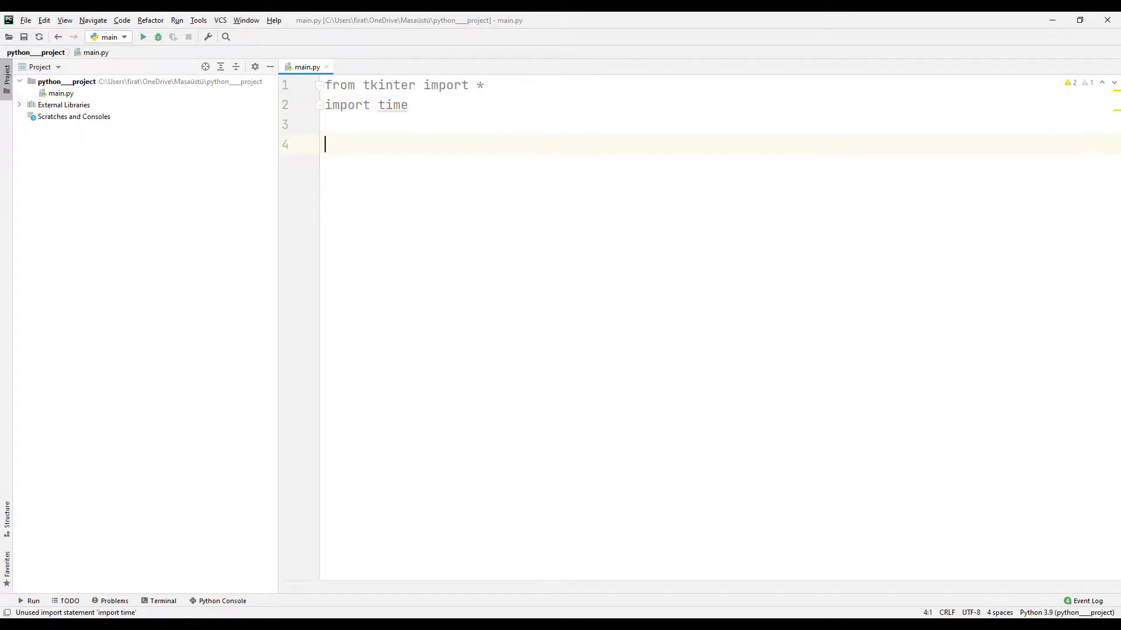
{"action": "type", "text": "root = "}
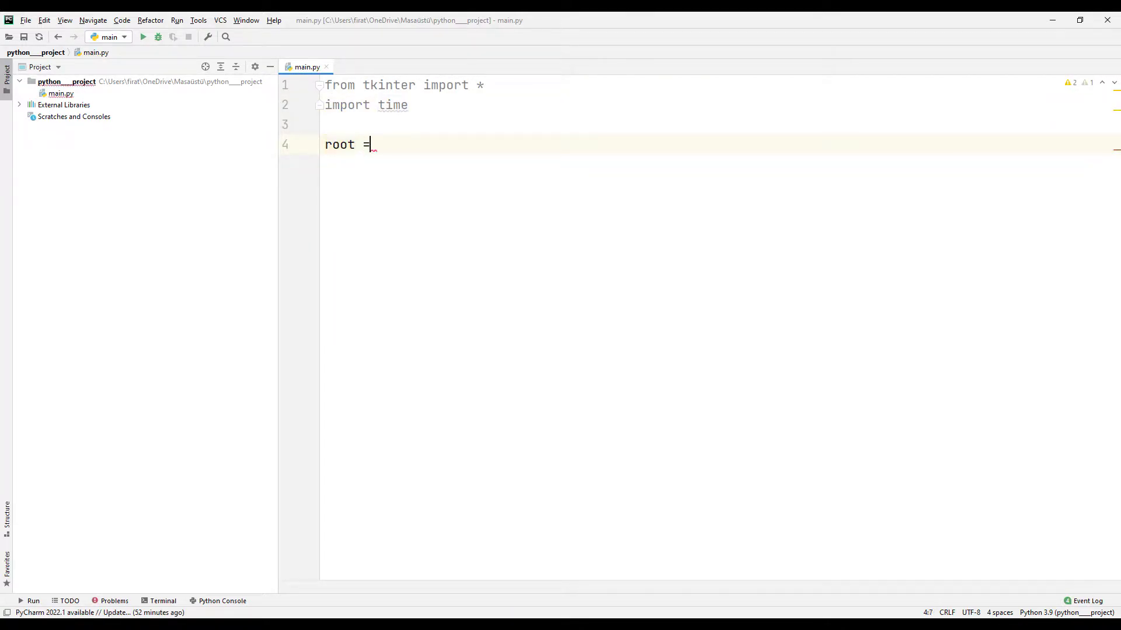
{"action": "type", "text": "Tk"}
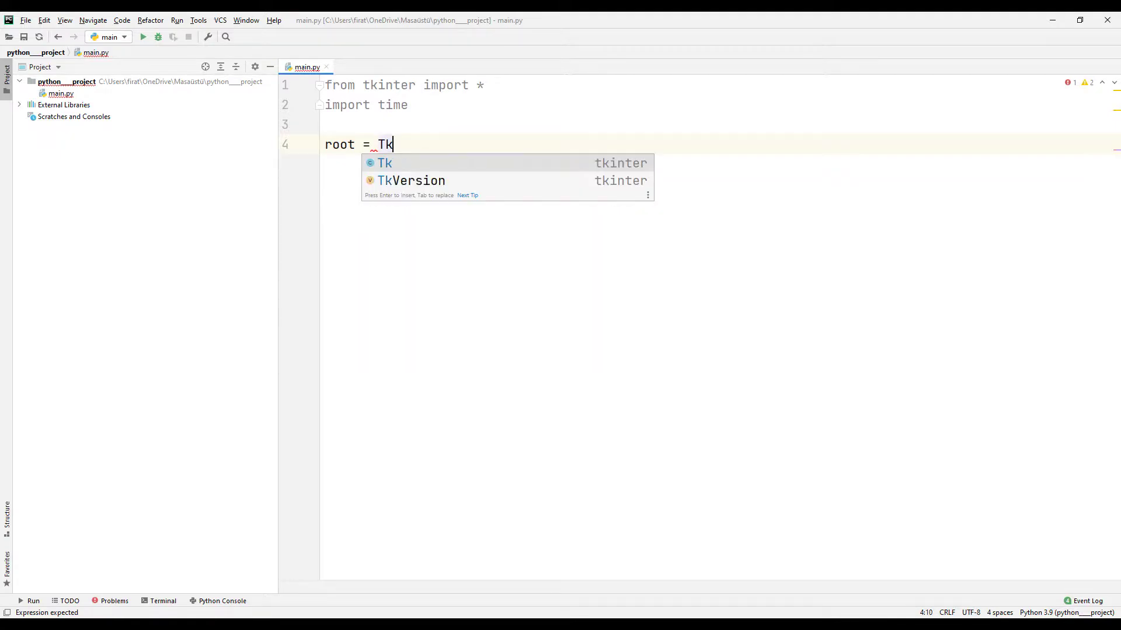
Step: Create the root Tk window and set its geometry to "600x400"
{"action": "key", "text": "Return"}
{"action": "type", "text": ")"}
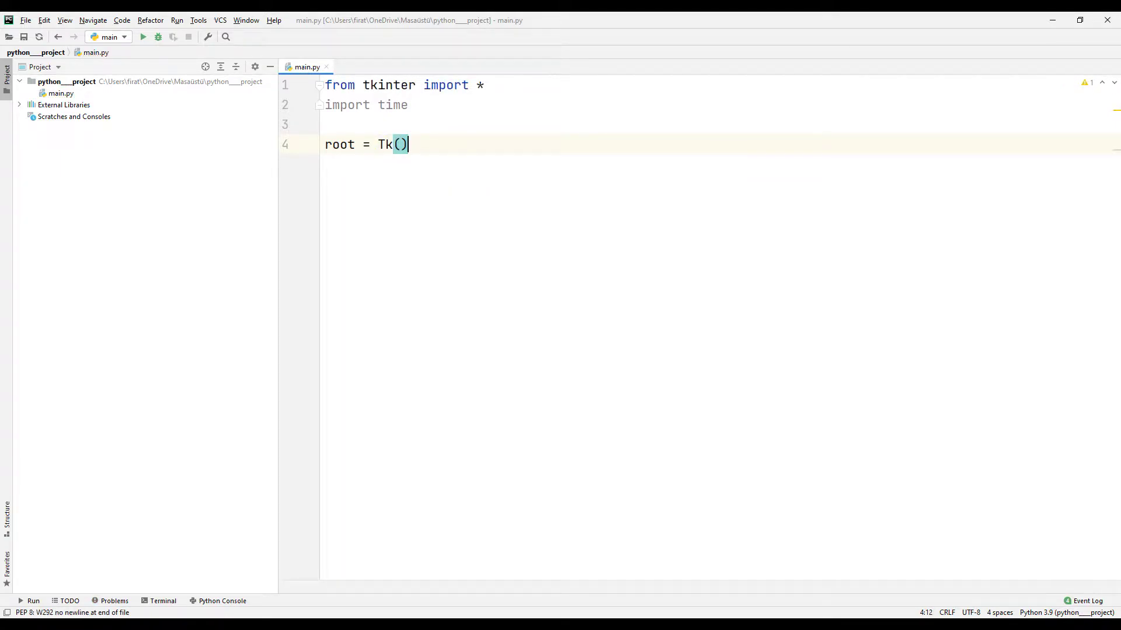
{"action": "key", "text": "Return"}
{"action": "type", "text": "ro"}
{"action": "key", "text": "Return"}
{"action": "type", "text": "."}
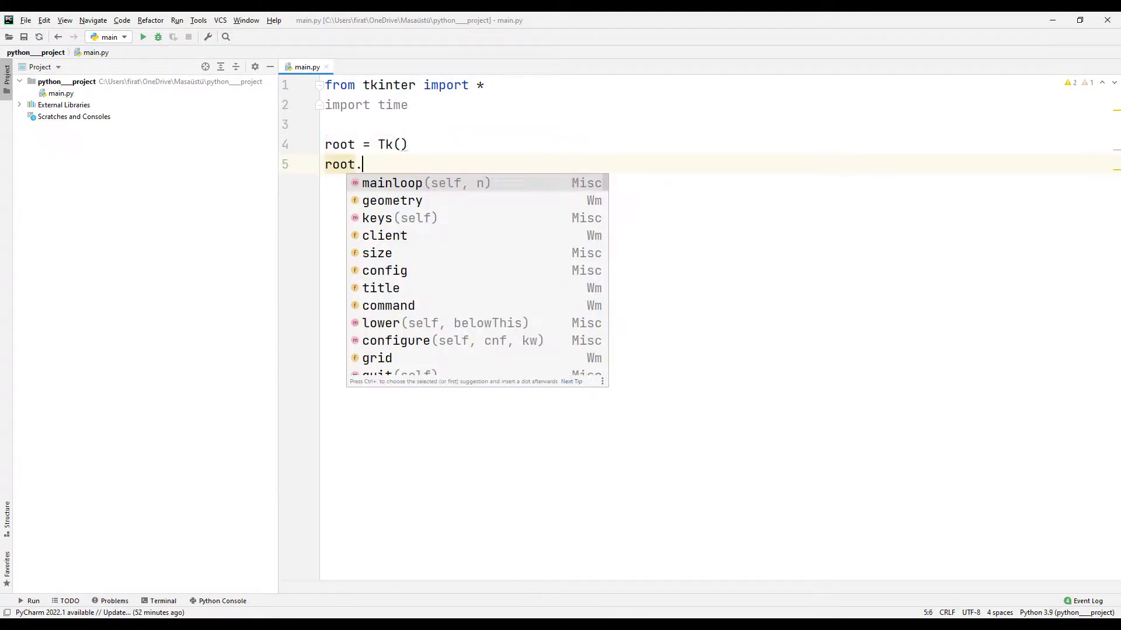
{"action": "type", "text": "geo"}
{"action": "key", "text": "Return"}
{"action": "type", "text": "("}
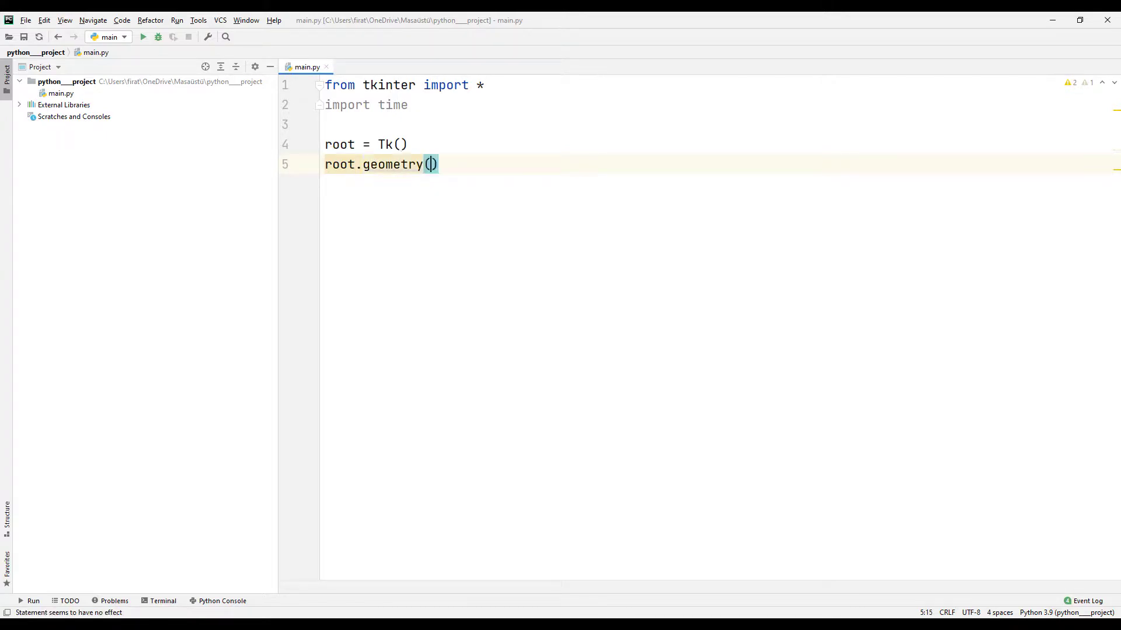
{"action": "type", "text": "\"600x"}
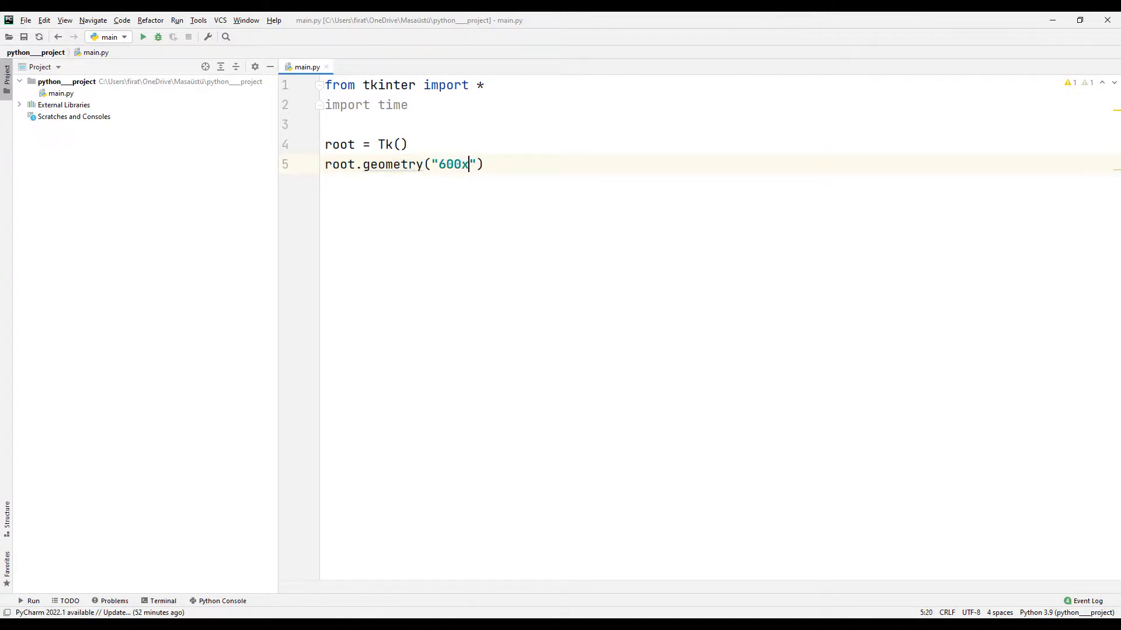
{"action": "key", "text": "Right"}
{"action": "key", "text": "Right"}
{"action": "key", "text": "Return"}
{"action": "key", "text": "Return"}
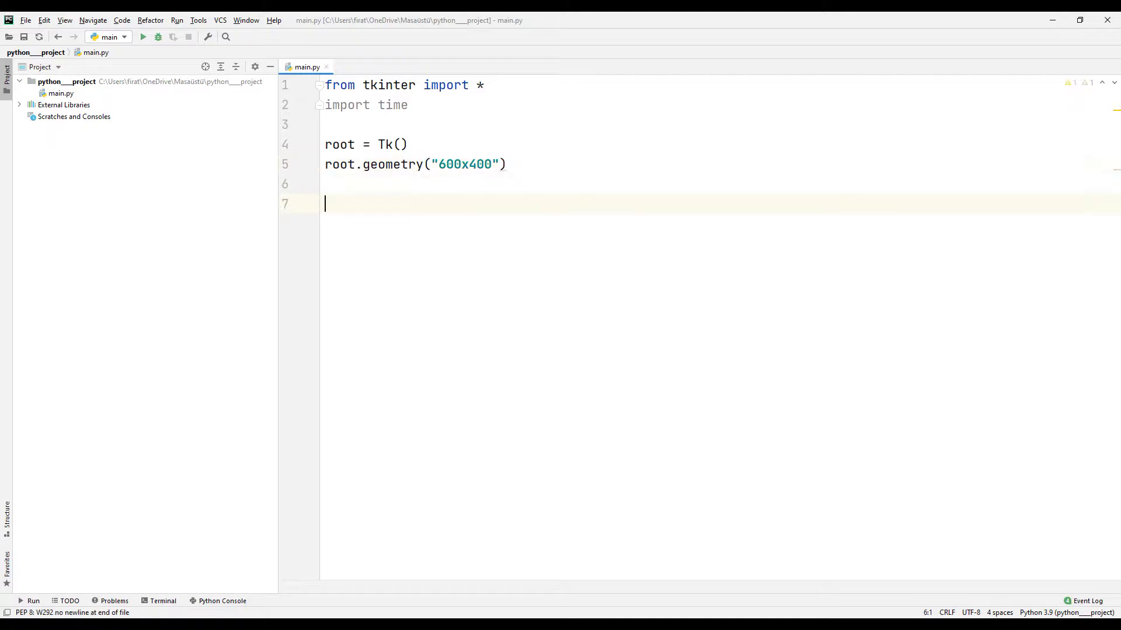
{"action": "type", "text": "def clock"}
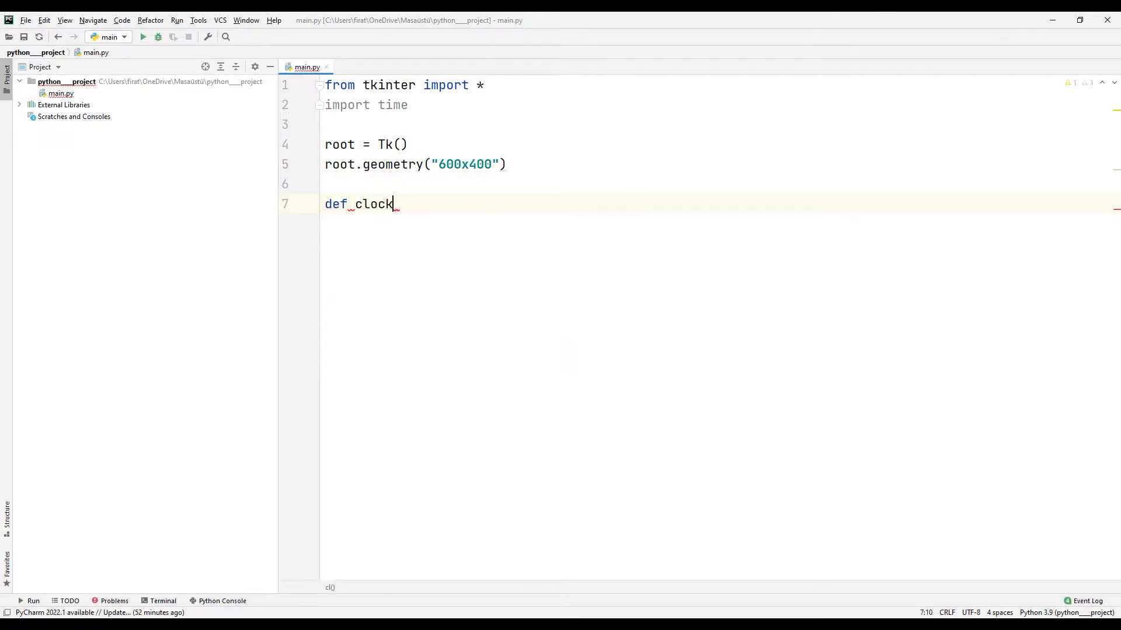
{"action": "type", "text": "():"}
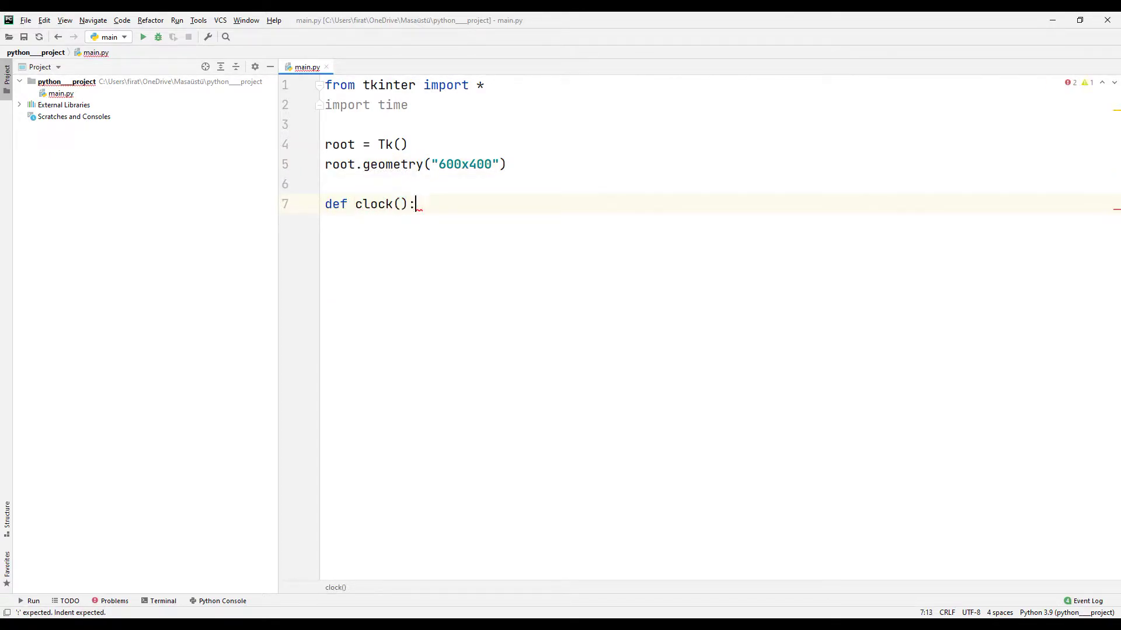
Step: Inside clock(), store the hour and minute using time.strftime
{"action": "key", "text": "Return"}
{"action": "type", "text": "hour = "}
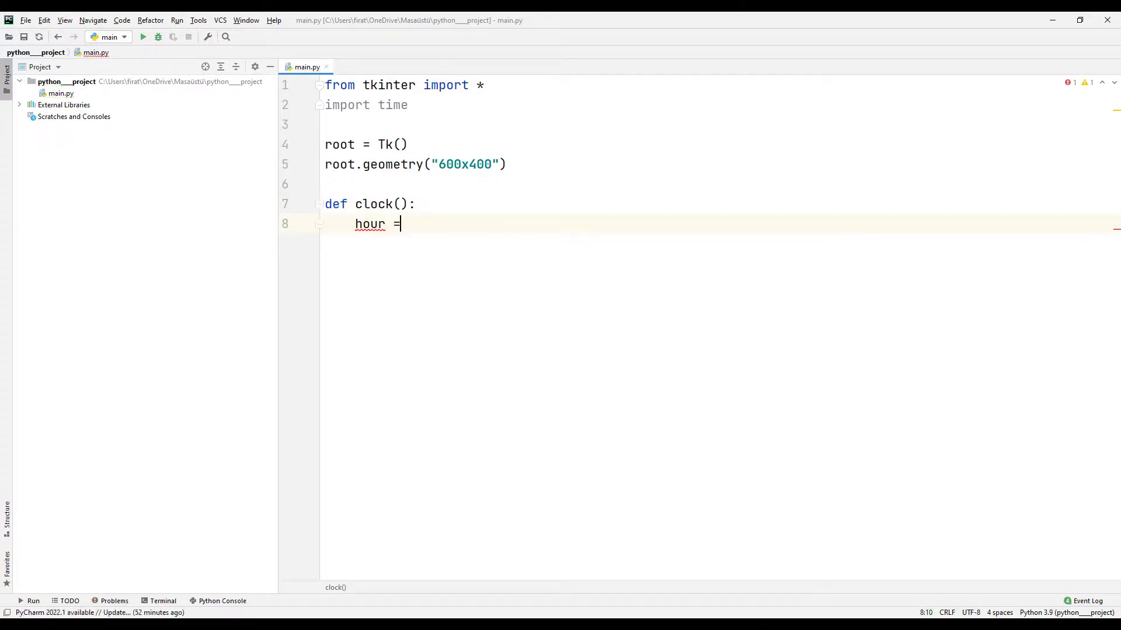
{"action": "type", "text": "time"}
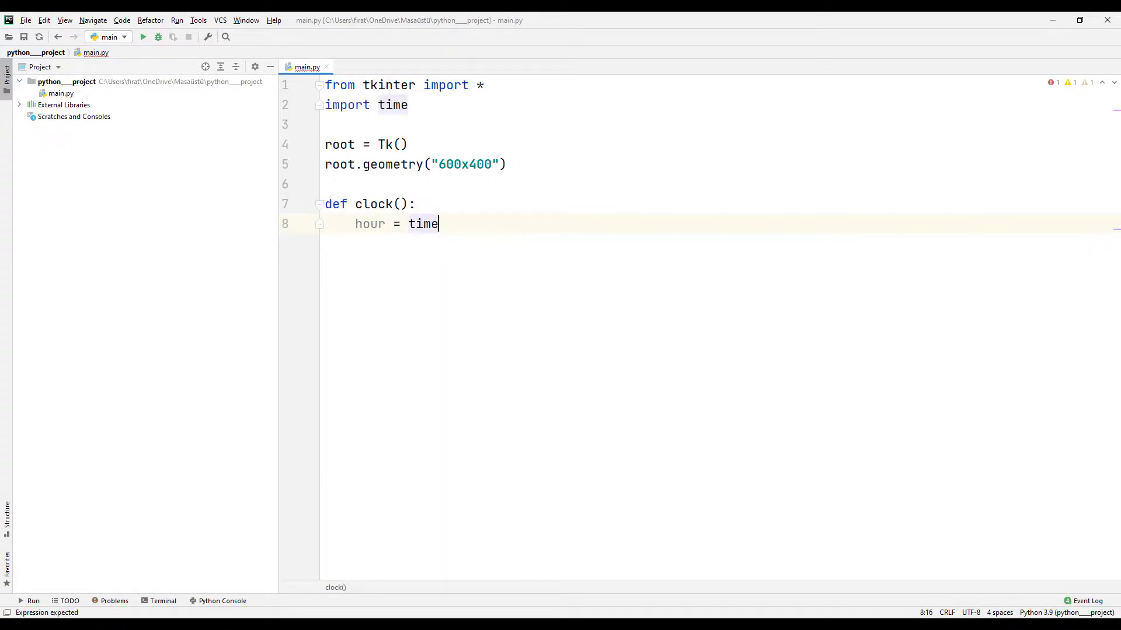
{"action": "type", "text": ".str"}
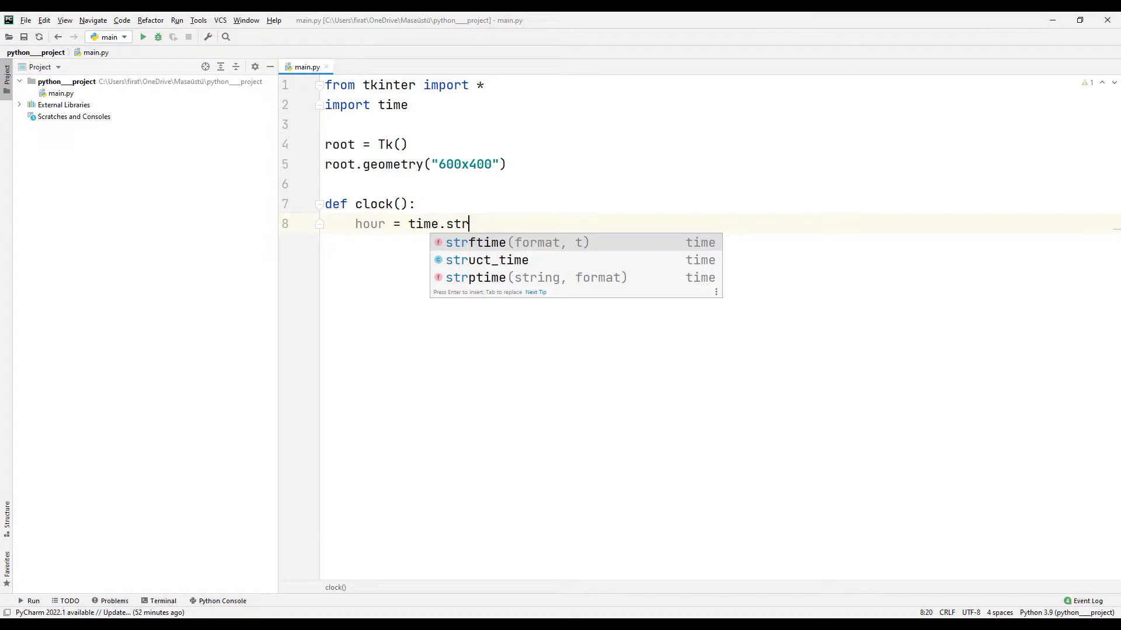
{"action": "key", "text": "Return"}
{"action": "type", "text": "\"%I\")"}
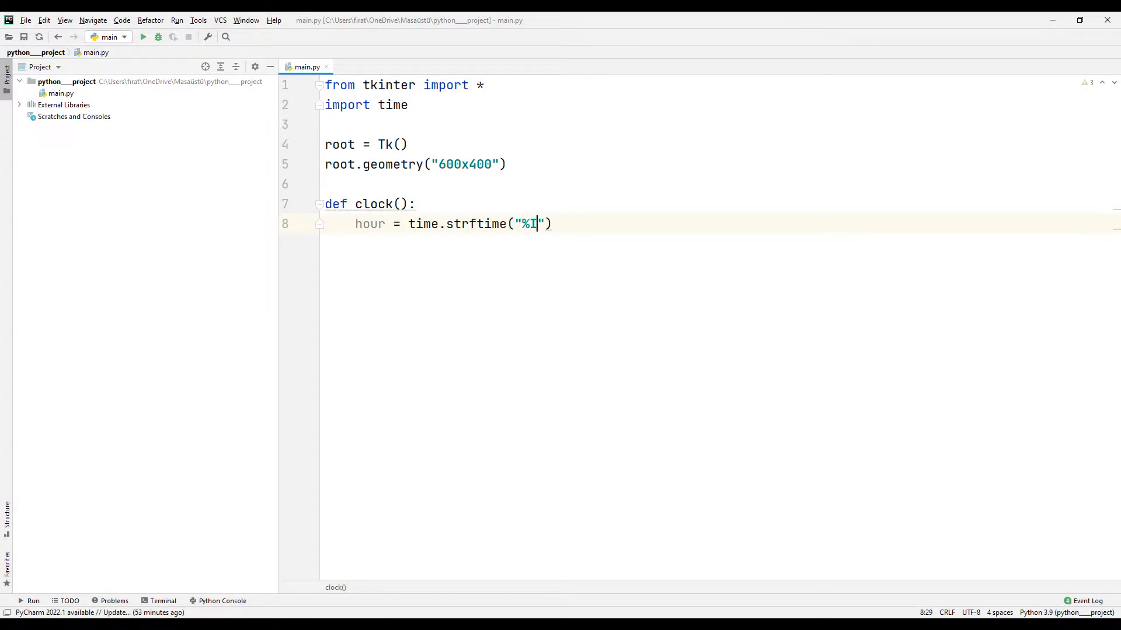
{"action": "key", "text": "Right"}
{"action": "key", "text": "Right"}
{"action": "key", "text": "Return"}
{"action": "type", "text": "m"}
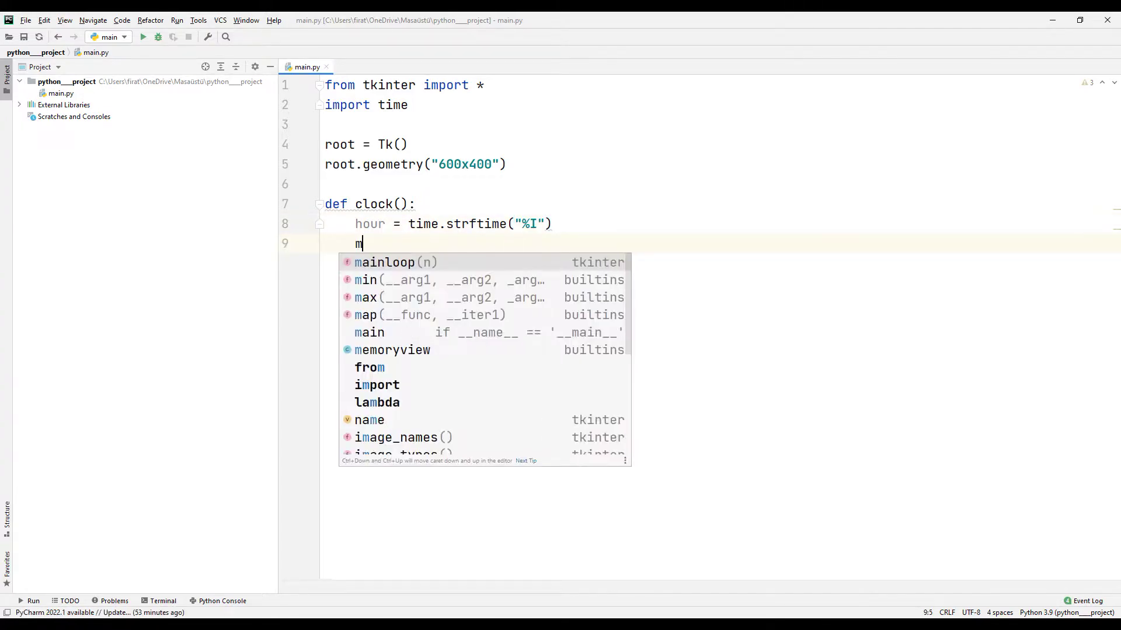
{"action": "type", "text": "inute"}
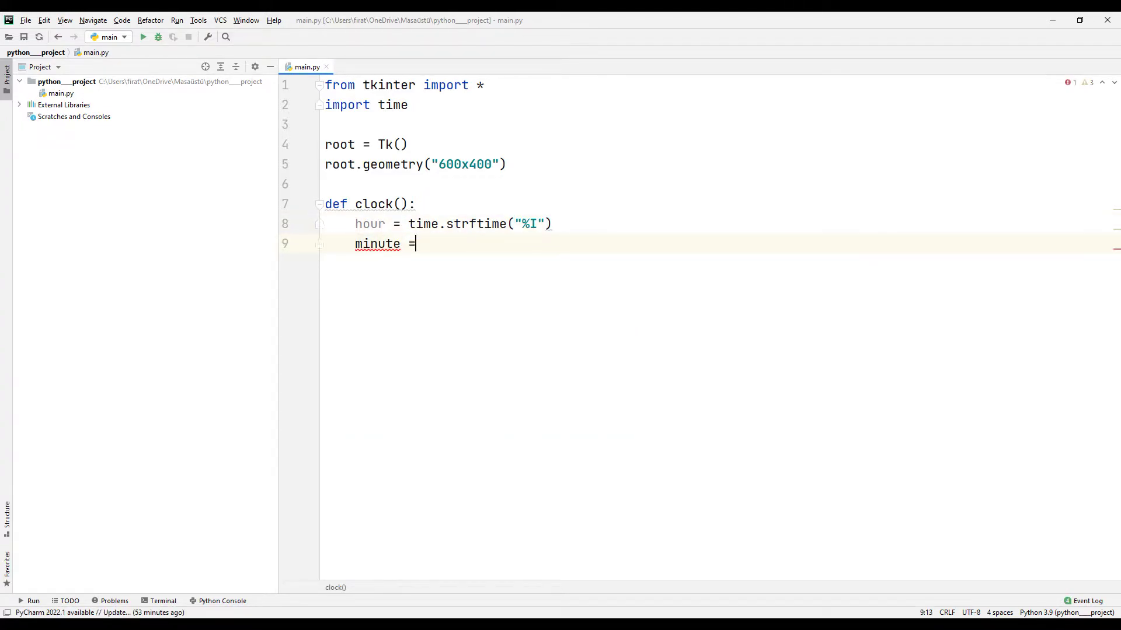
{"action": "type", "text": " = time.s"}
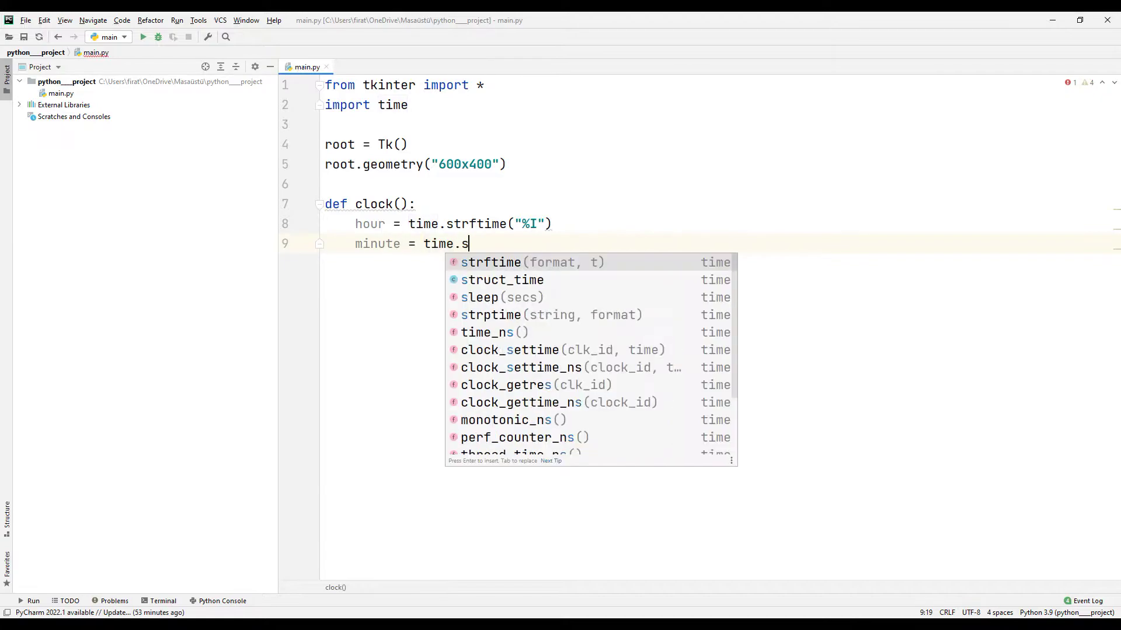
{"action": "type", "text": "tr"}
{"action": "key", "text": "Return"}
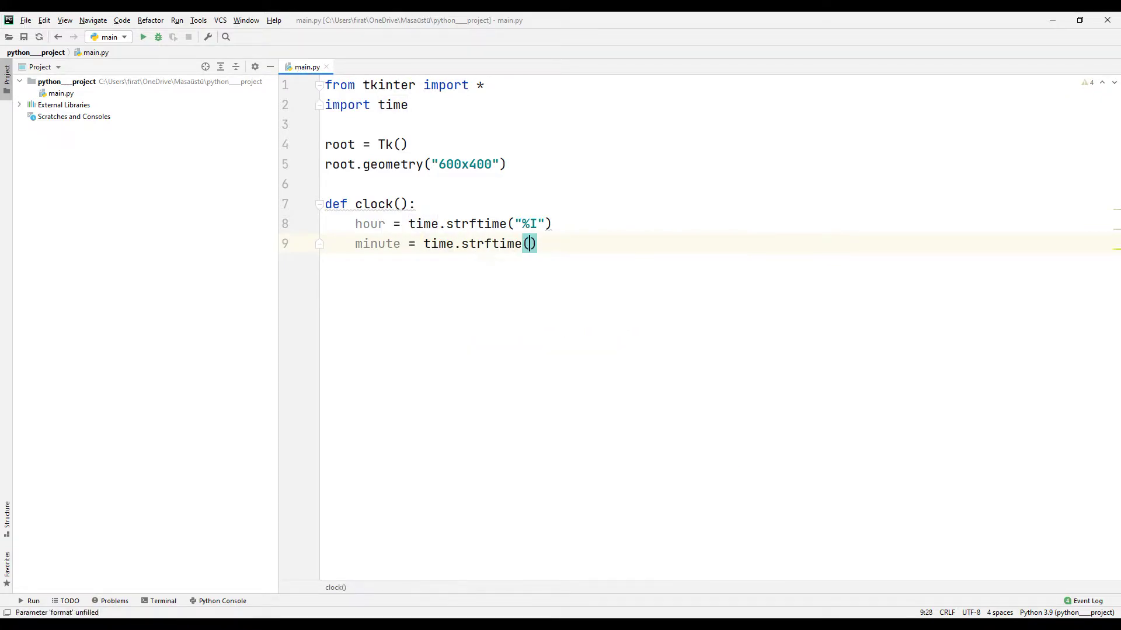
{"action": "type", "text": "\"%M\""}
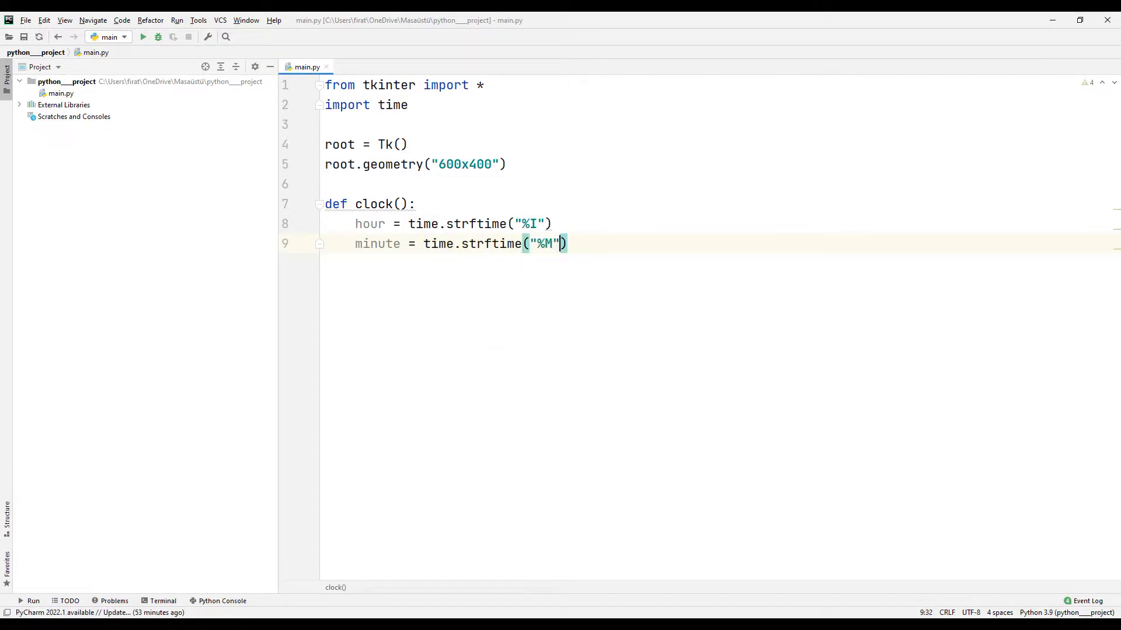
Step: Add second, day and am_pm variables from strftime with %S, %A and %p
{"action": "key", "text": "Return"}
{"action": "type", "text": "se"}
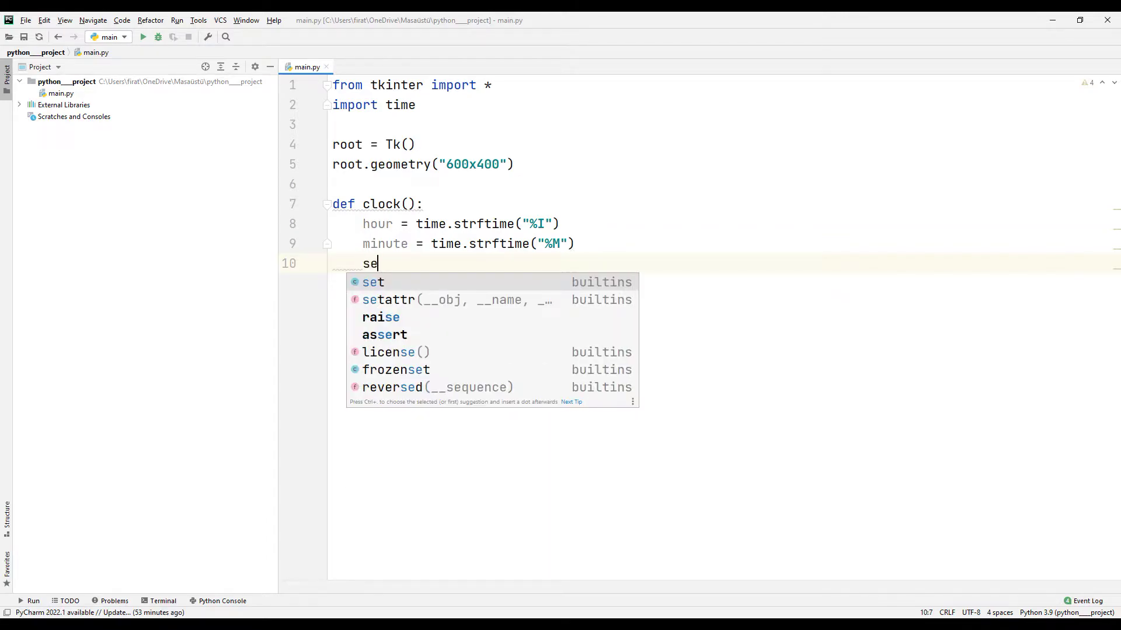
{"action": "type", "text": "cond = "}
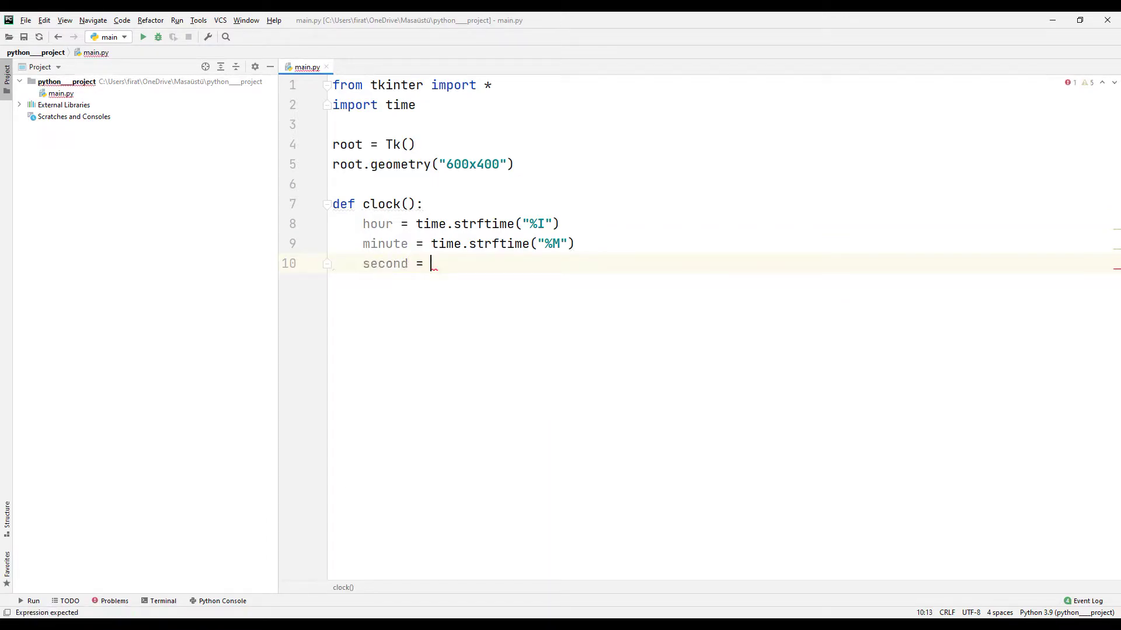
{"action": "type", "text": "time.str"}
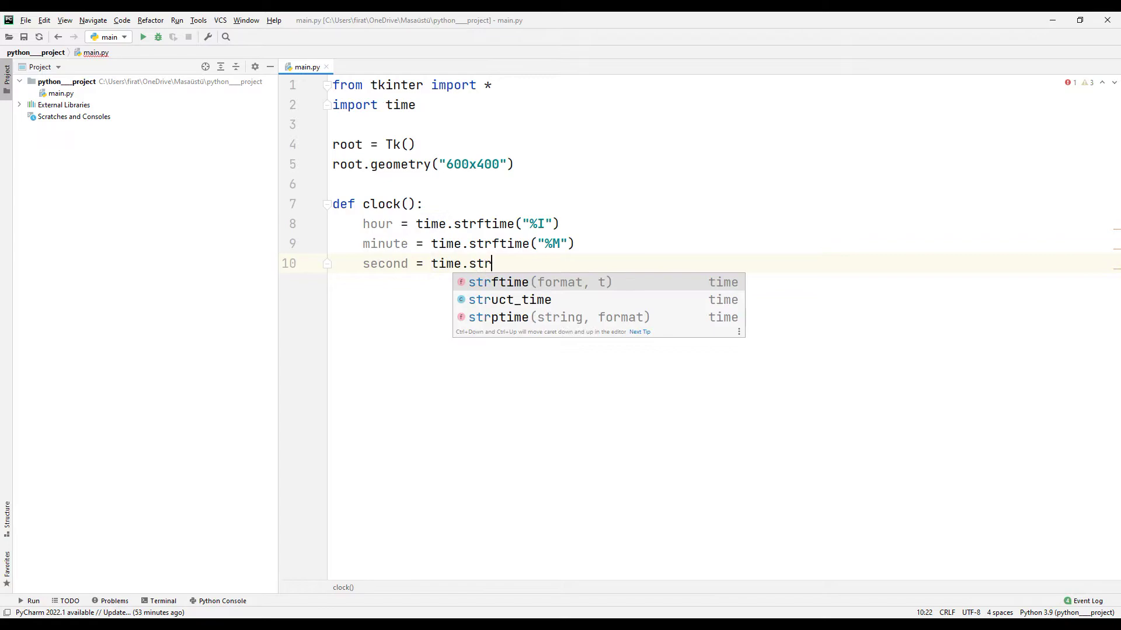
{"action": "key", "text": "Return"}
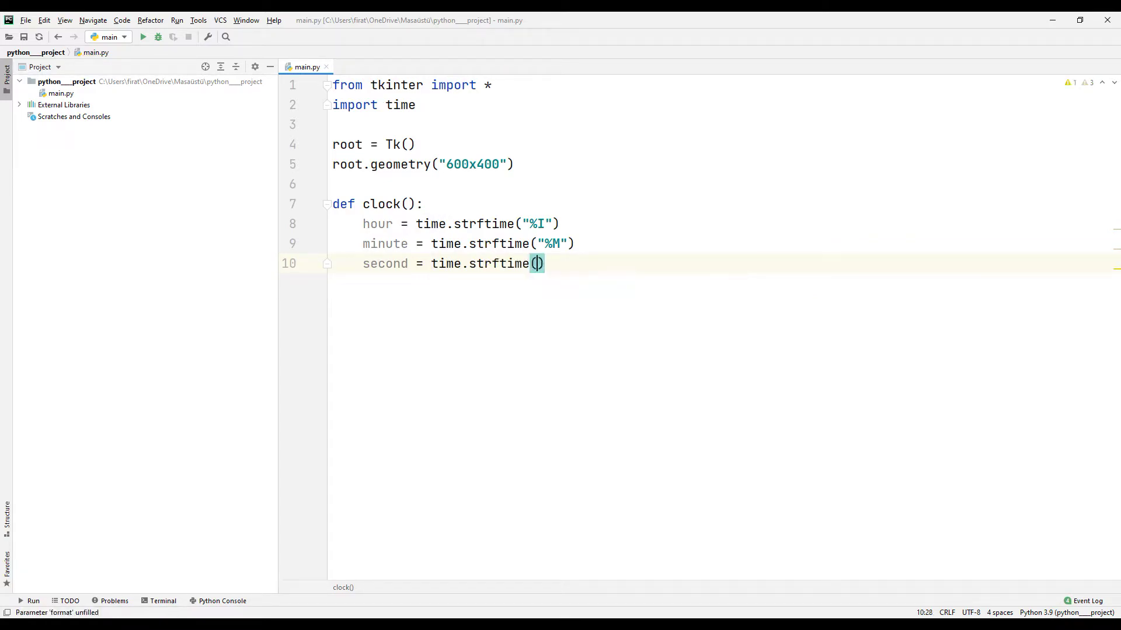
{"action": "type", "text": "\"%S"}
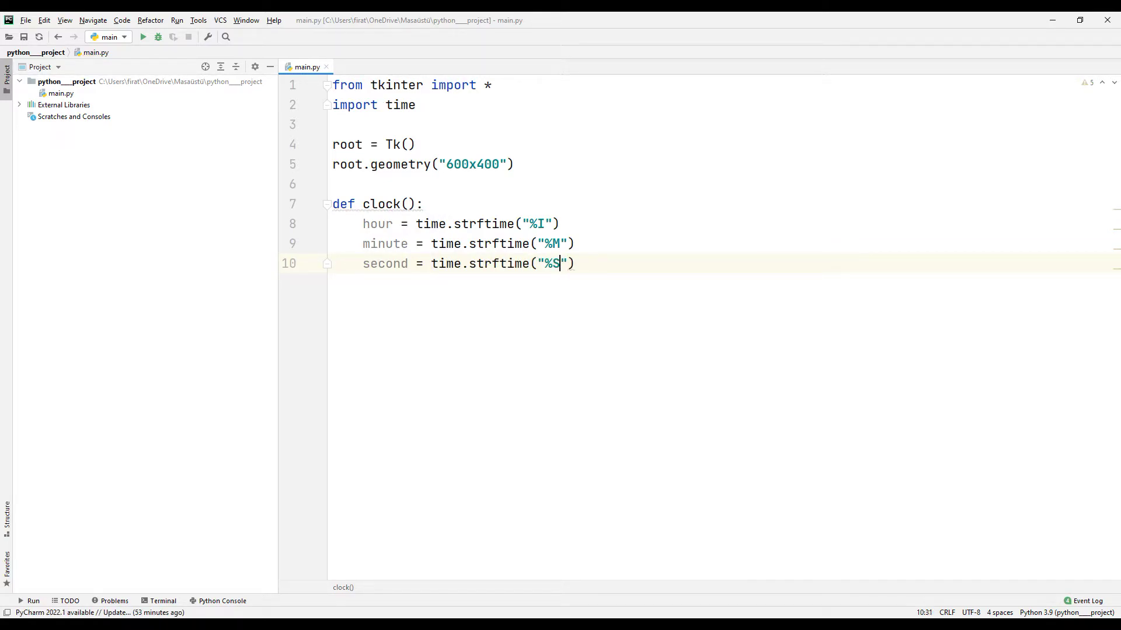
{"action": "key", "text": "End"}
{"action": "key", "text": "Return"}
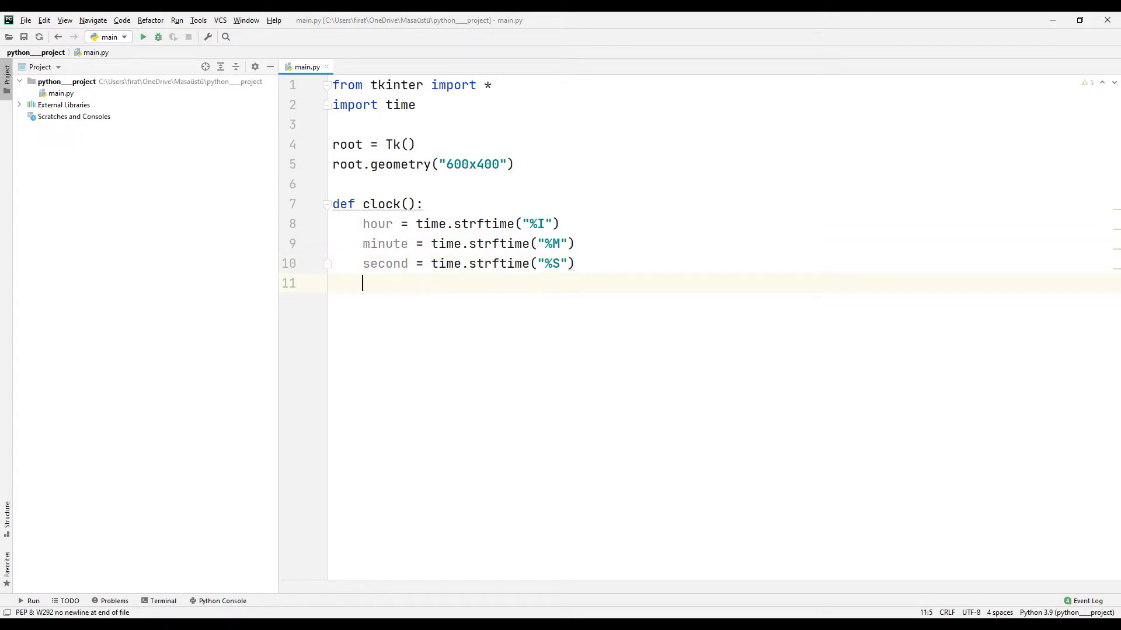
{"action": "type", "text": "day ="}
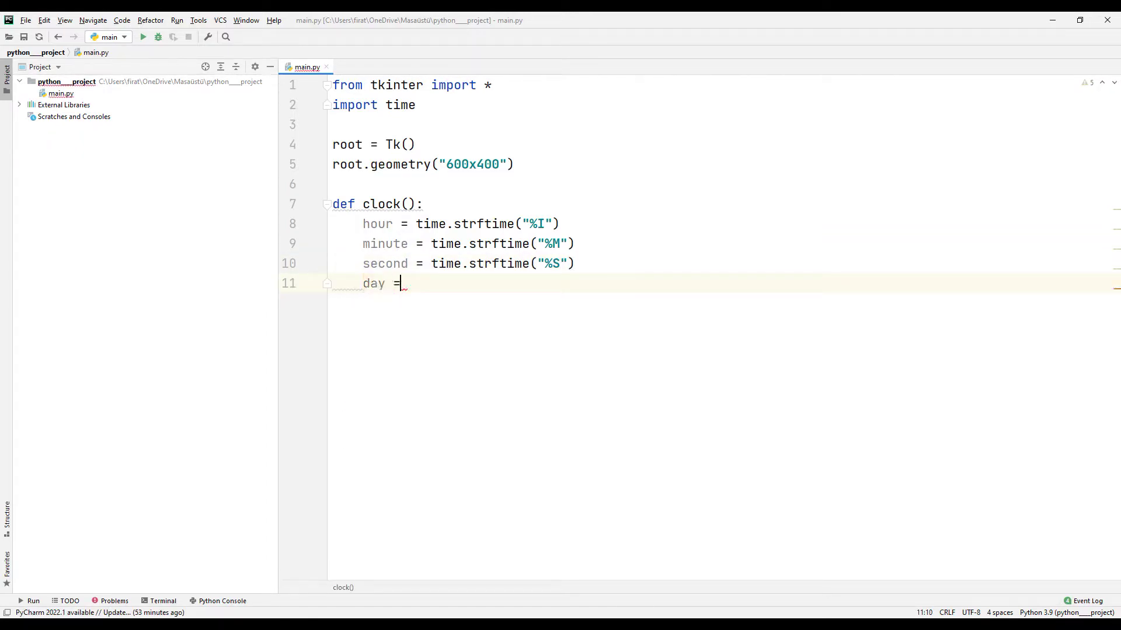
{"action": "type", "text": " ti"}
{"action": "key", "text": "Return"}
{"action": "type", "text": ".s"}
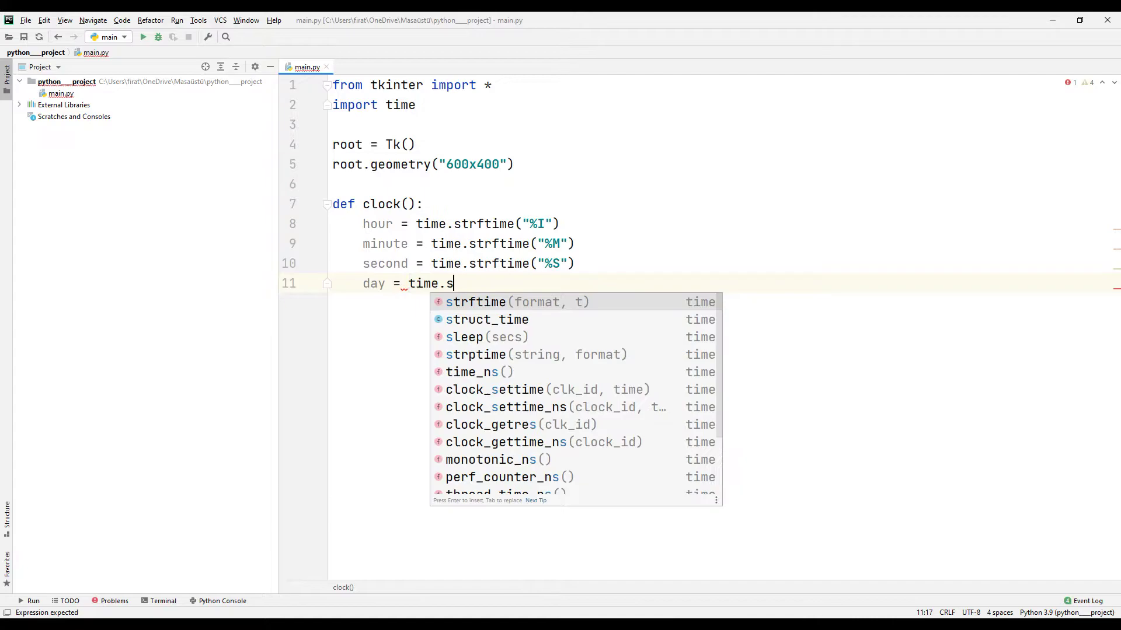
{"action": "type", "text": "tr"}
{"action": "key", "text": "Return"}
{"action": "type", "text": "\"%"}
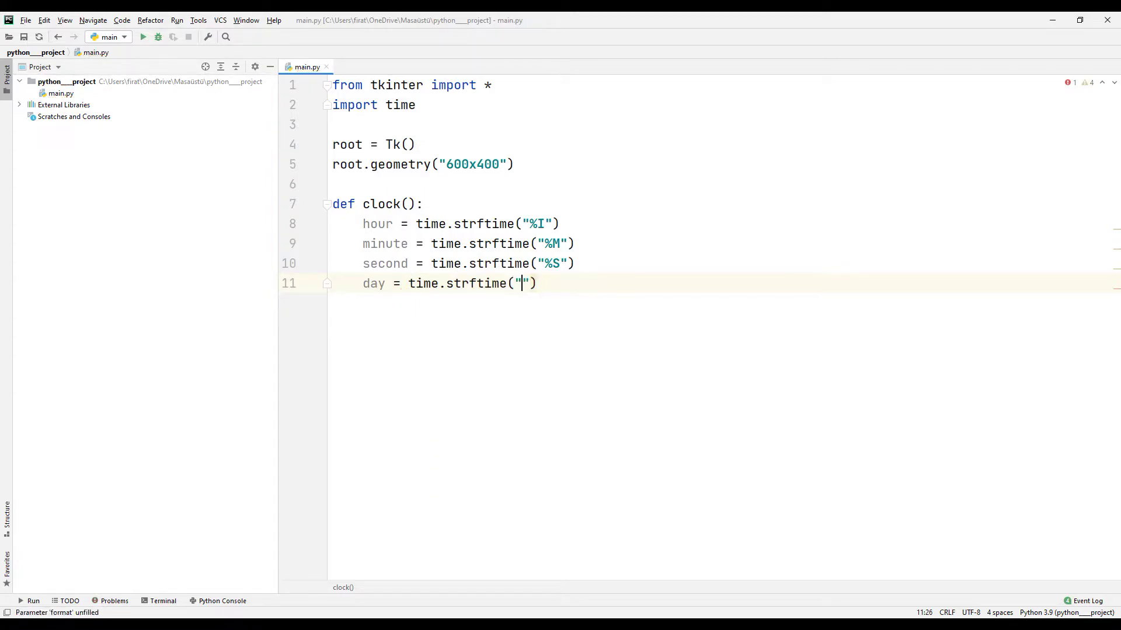
{"action": "type", "text": "A\""}
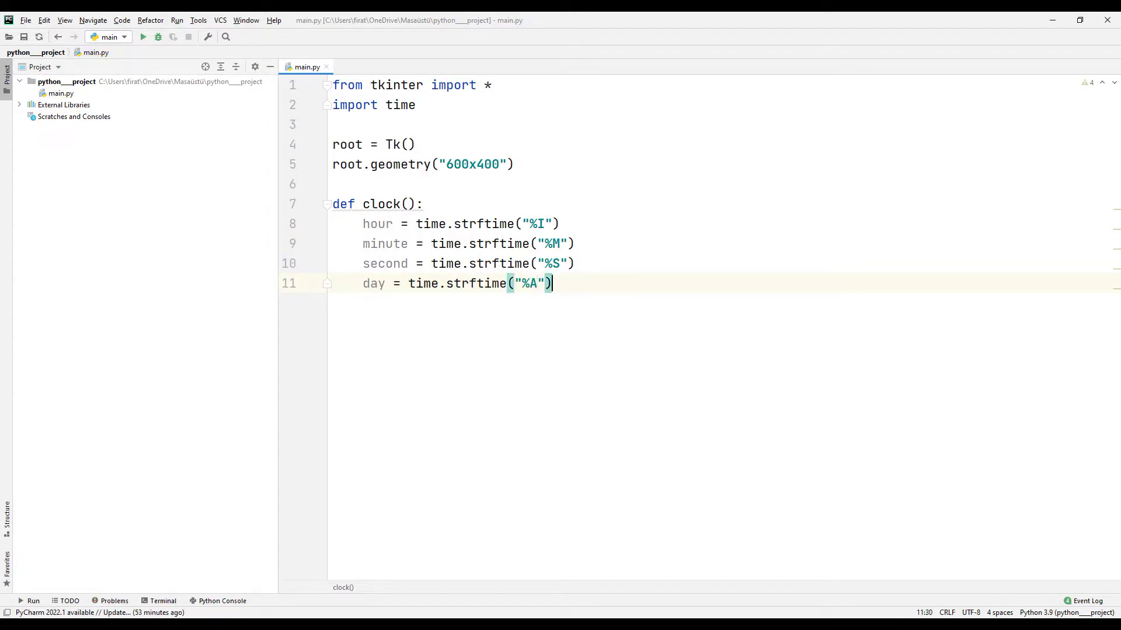
{"action": "key", "text": "Return"}
{"action": "type", "text": "am"}
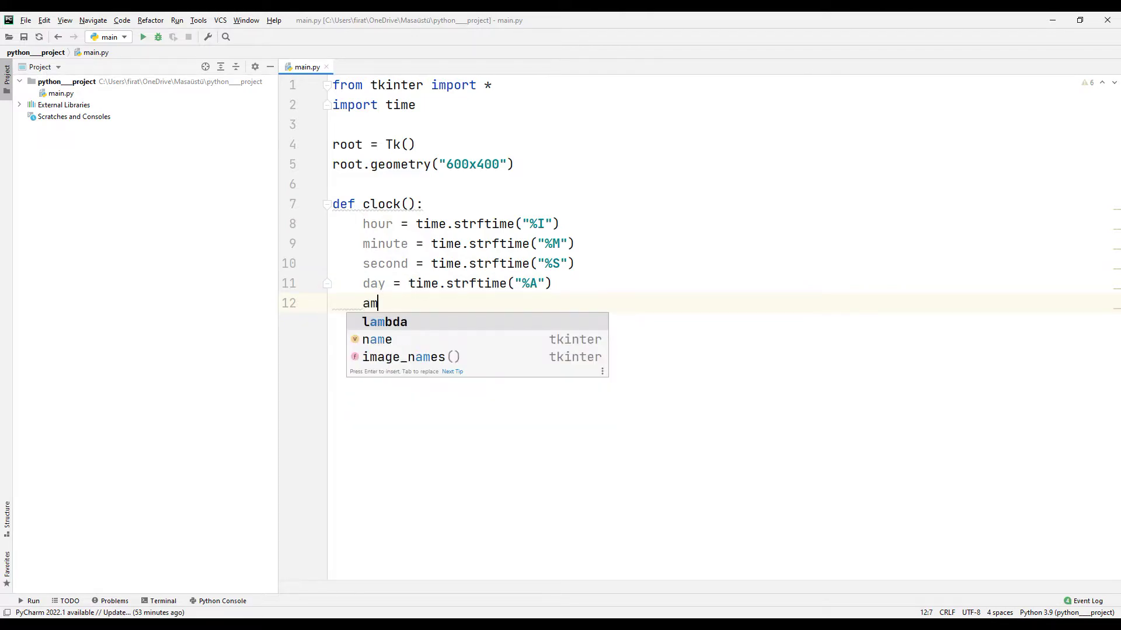
{"action": "type", "text": "_pm "}
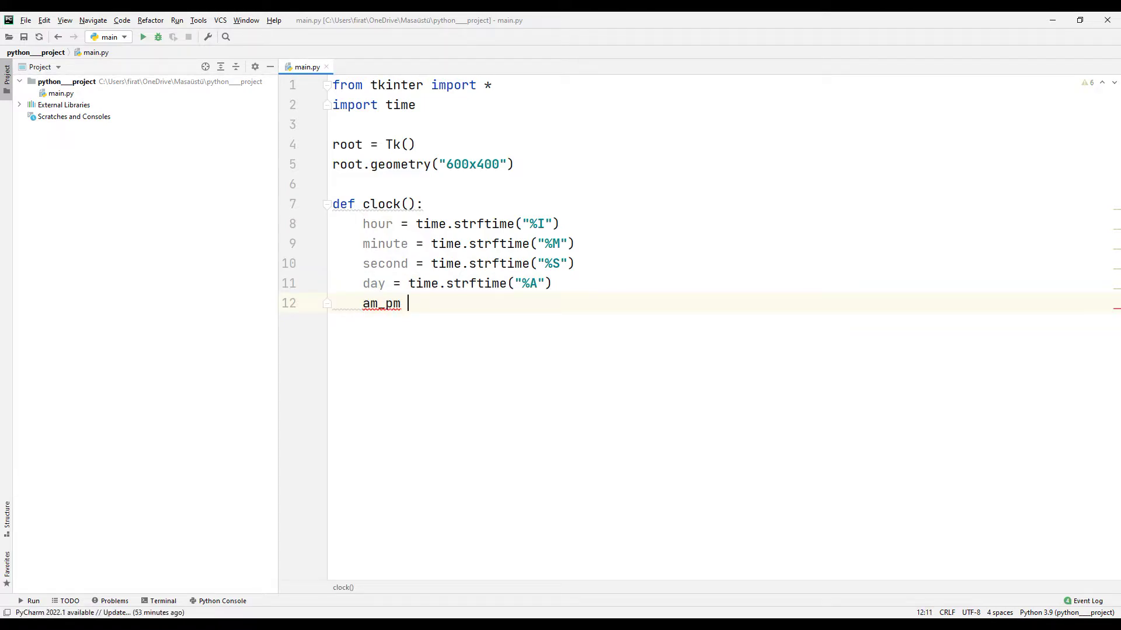
{"action": "type", "text": "= ti"}
{"action": "key", "text": "Return"}
{"action": "type", "text": "."}
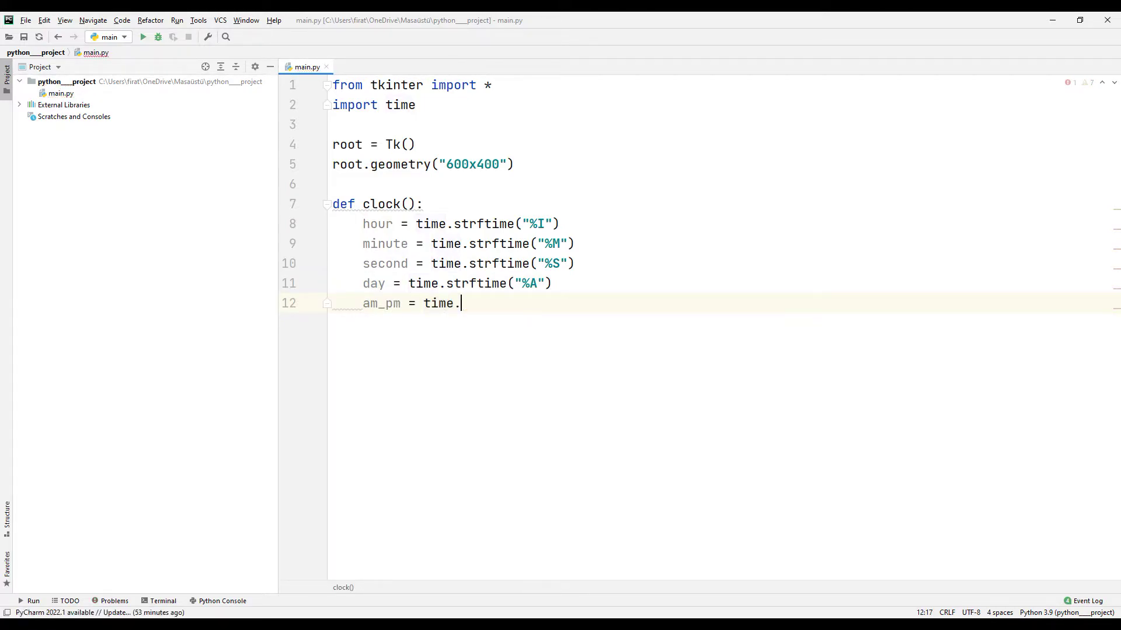
{"action": "type", "text": "str"}
{"action": "key", "text": "Return"}
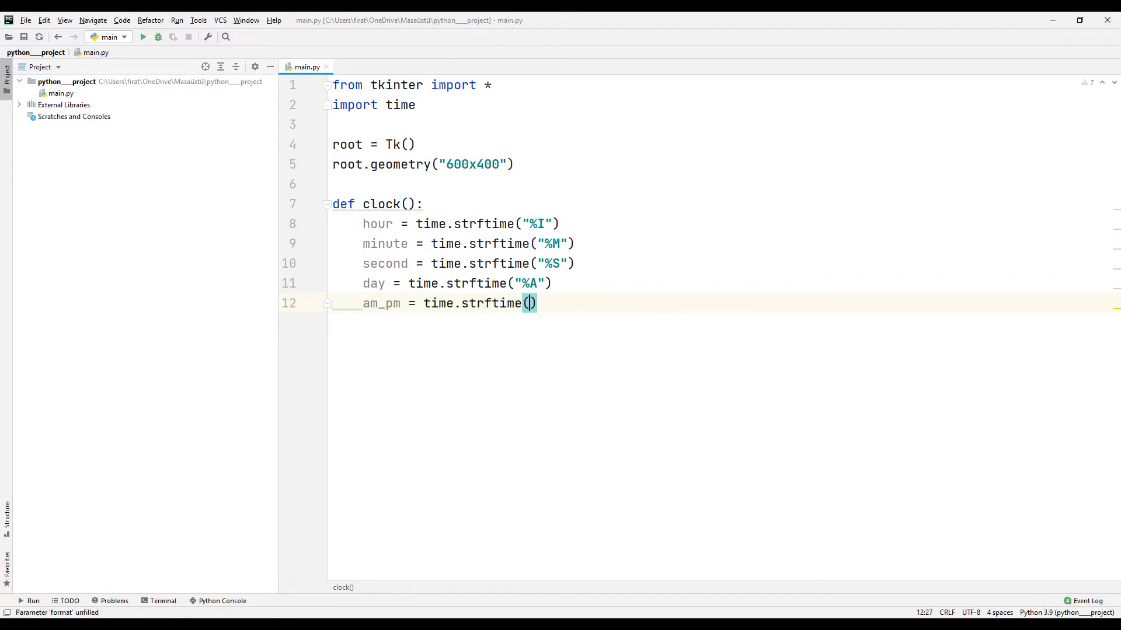
{"action": "type", "text": "\"%"}
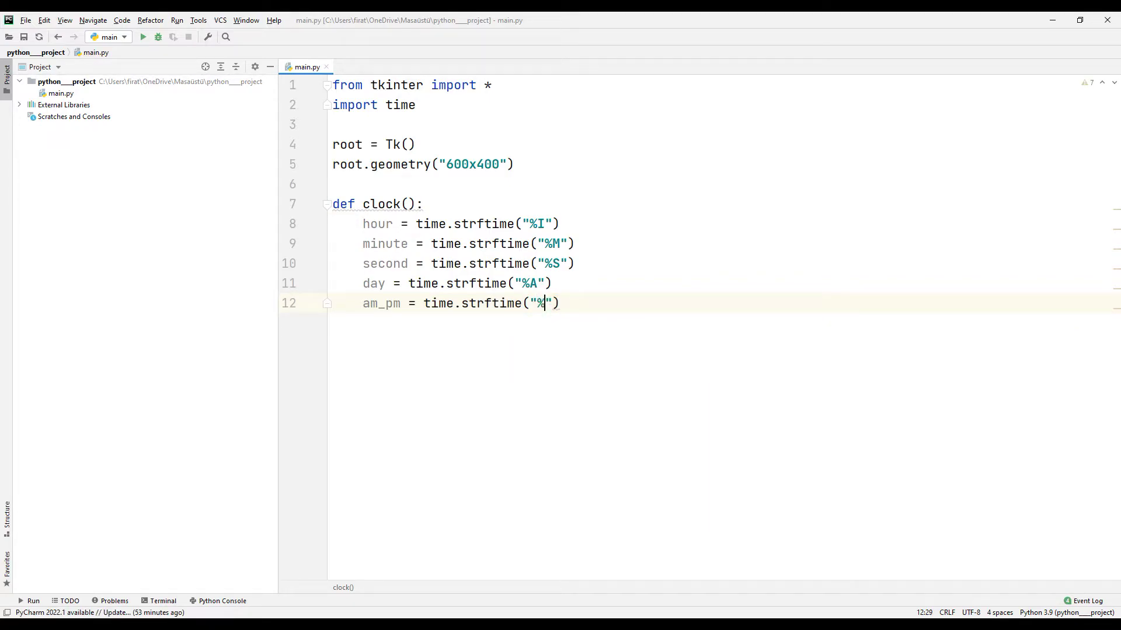
{"action": "type", "text": "p"}
{"action": "key", "text": "Return"}
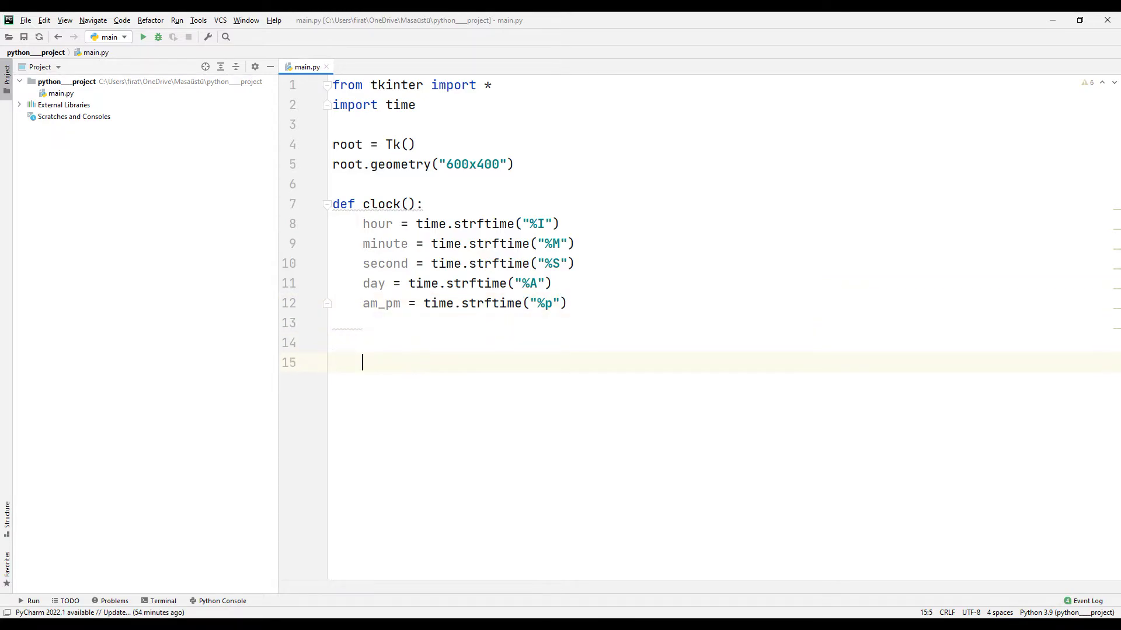
Step: Create my_label with empty text in Helvetica 48, green on black, packed with pady=20
{"action": "key", "text": "BackSpace"}
{"action": "type", "text": "my_label"}
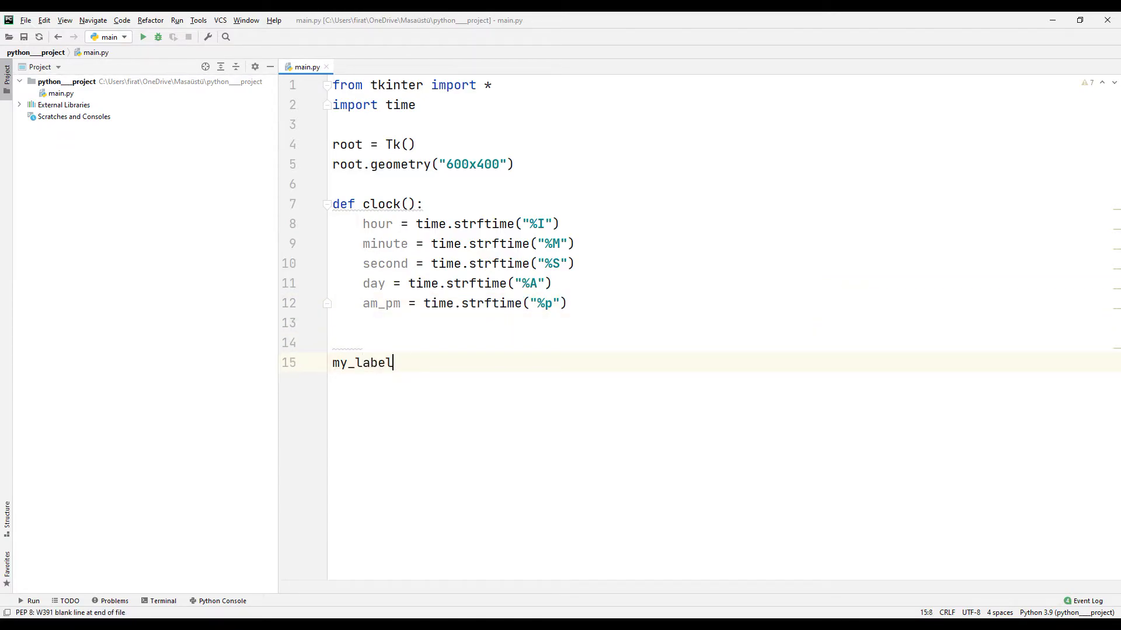
{"action": "type", "text": "= "}
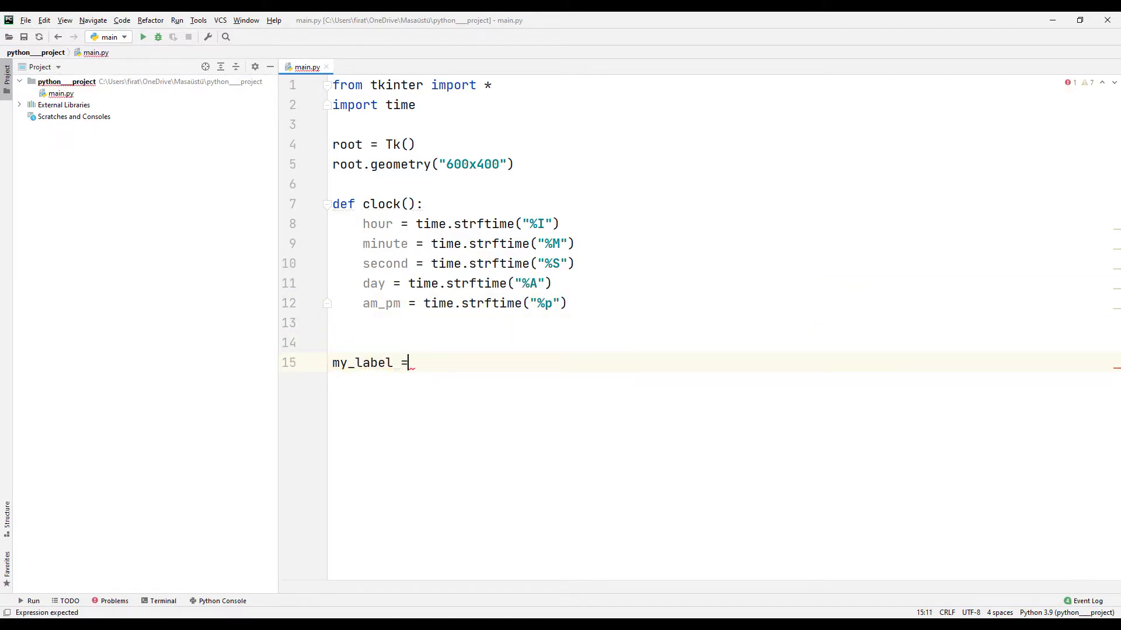
{"action": "type", "text": "Label("}
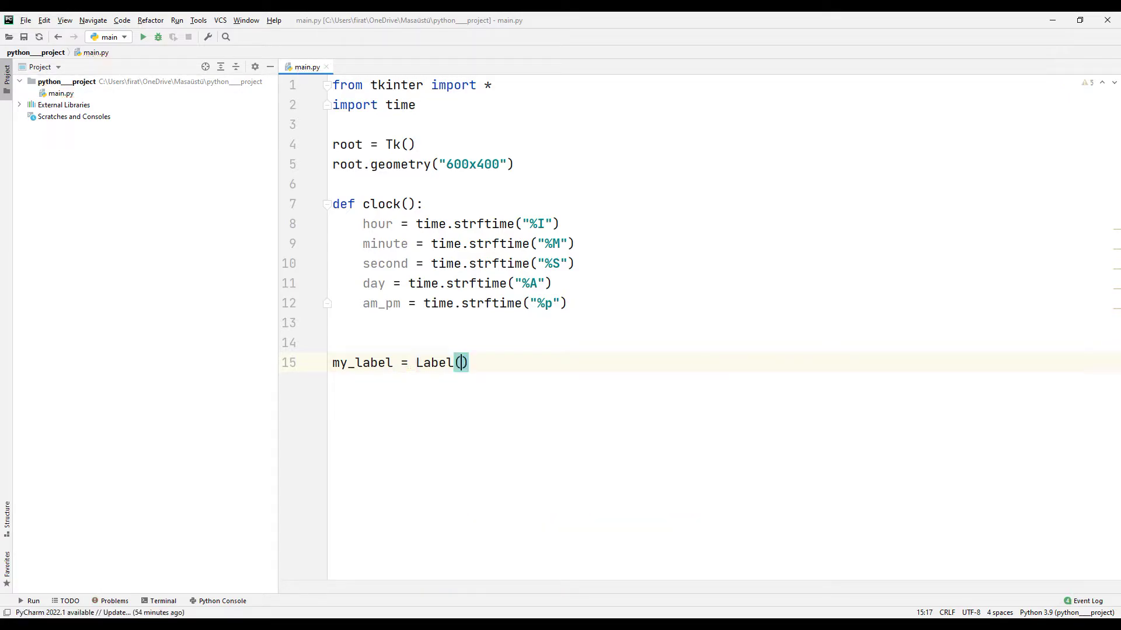
{"action": "type", "text": "ro"}
{"action": "key", "text": "Return"}
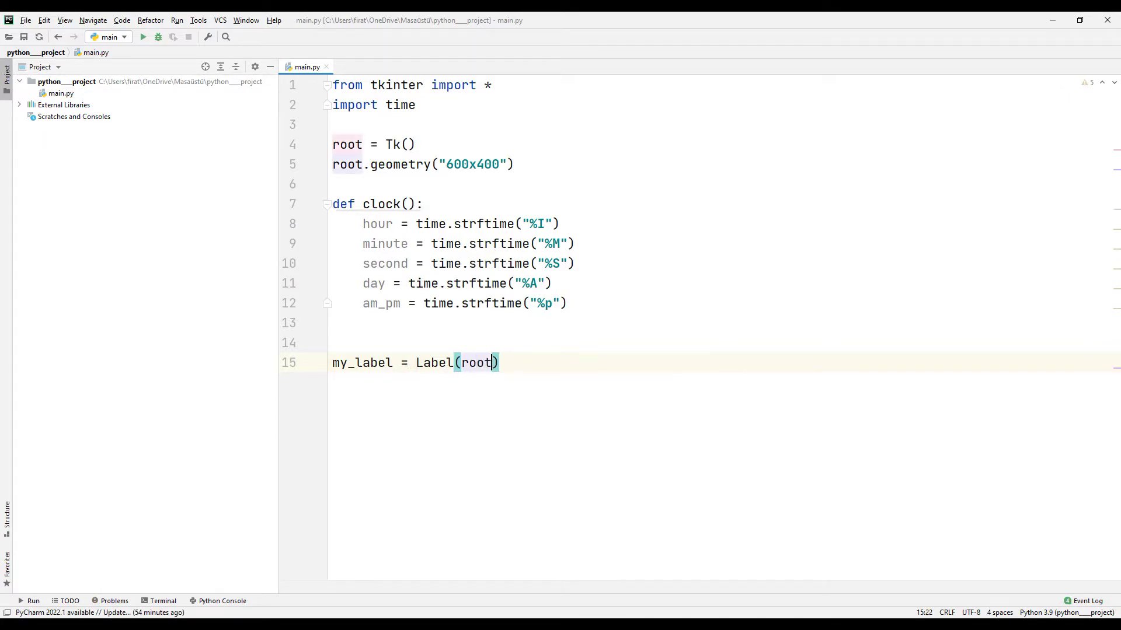
{"action": "type", "text": ", t"}
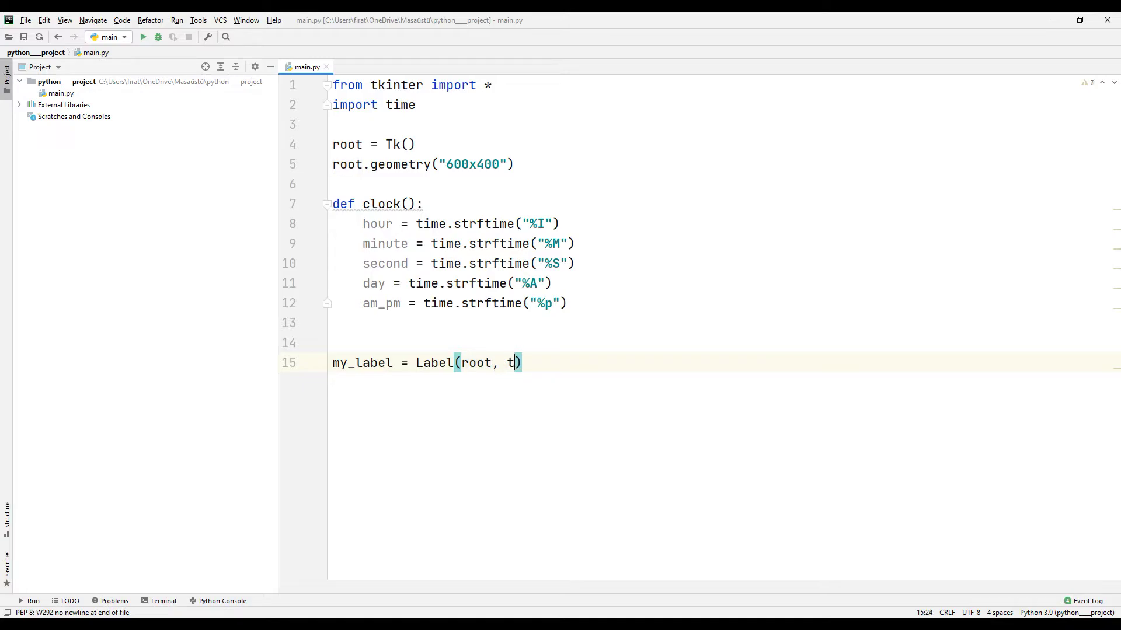
{"action": "type", "text": "ext="}
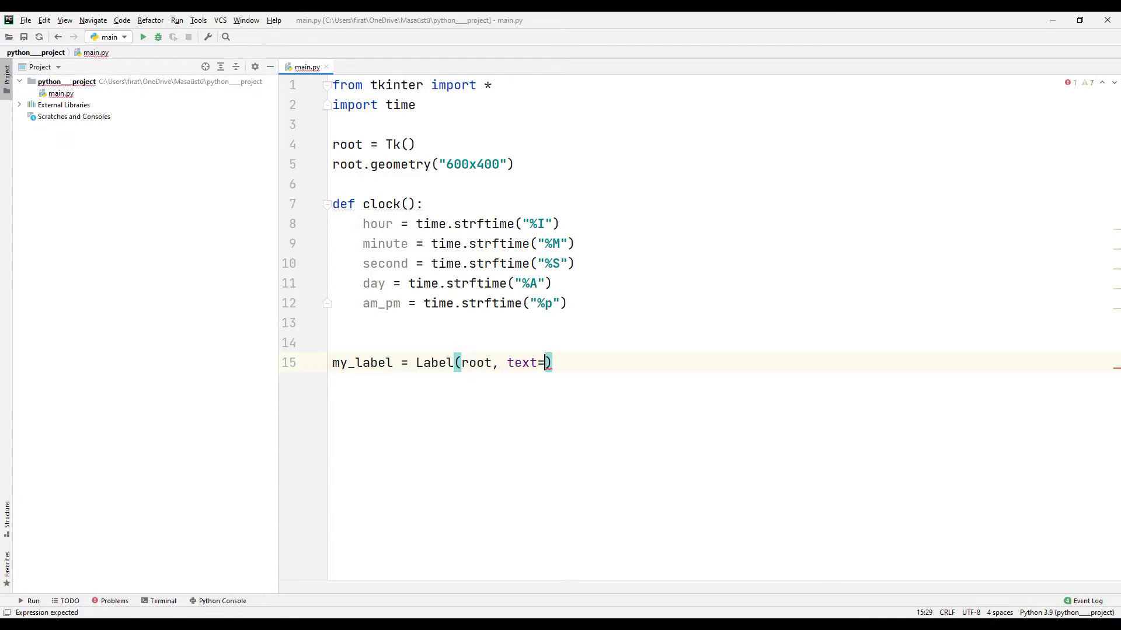
{"action": "type", "text": "\"\","}
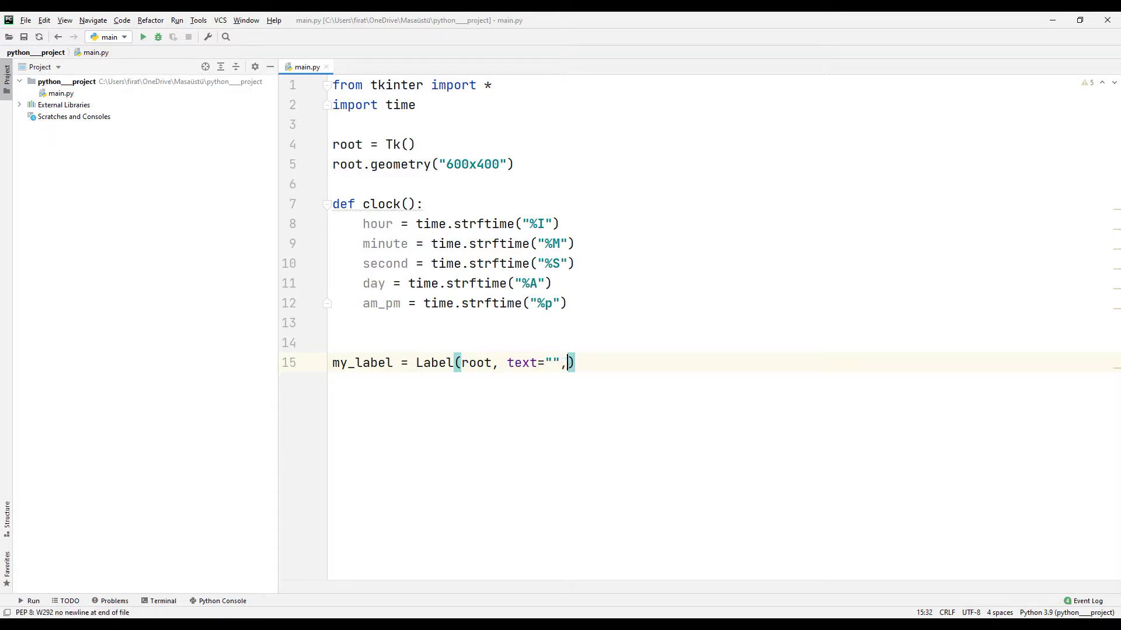
{"action": "type", "text": " font ="}
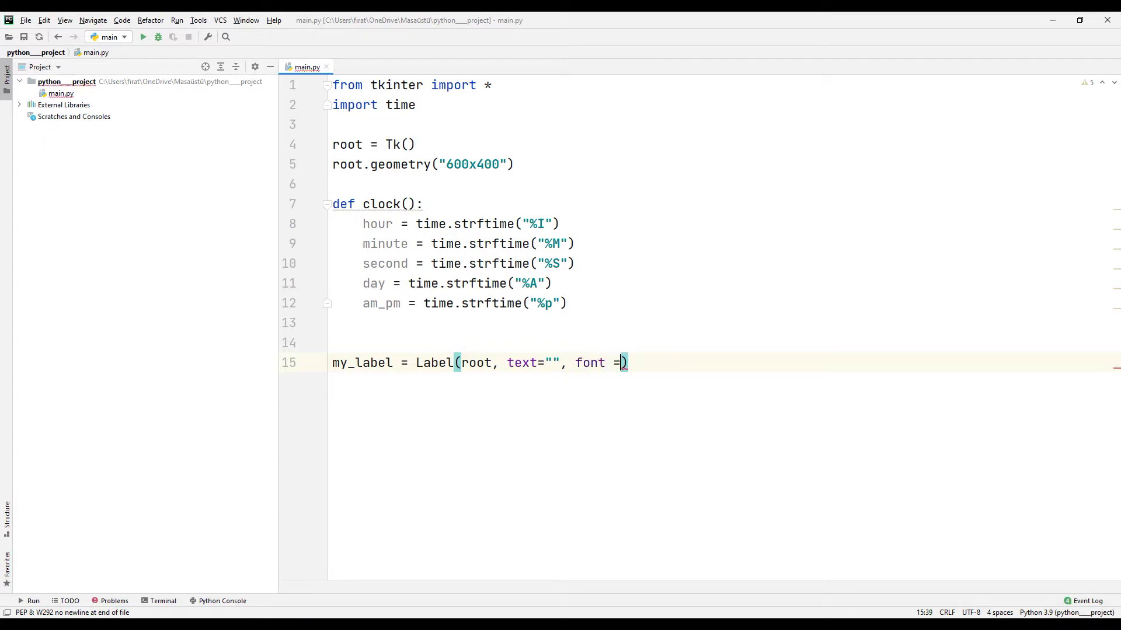
{"action": "type", "text": " (\""}
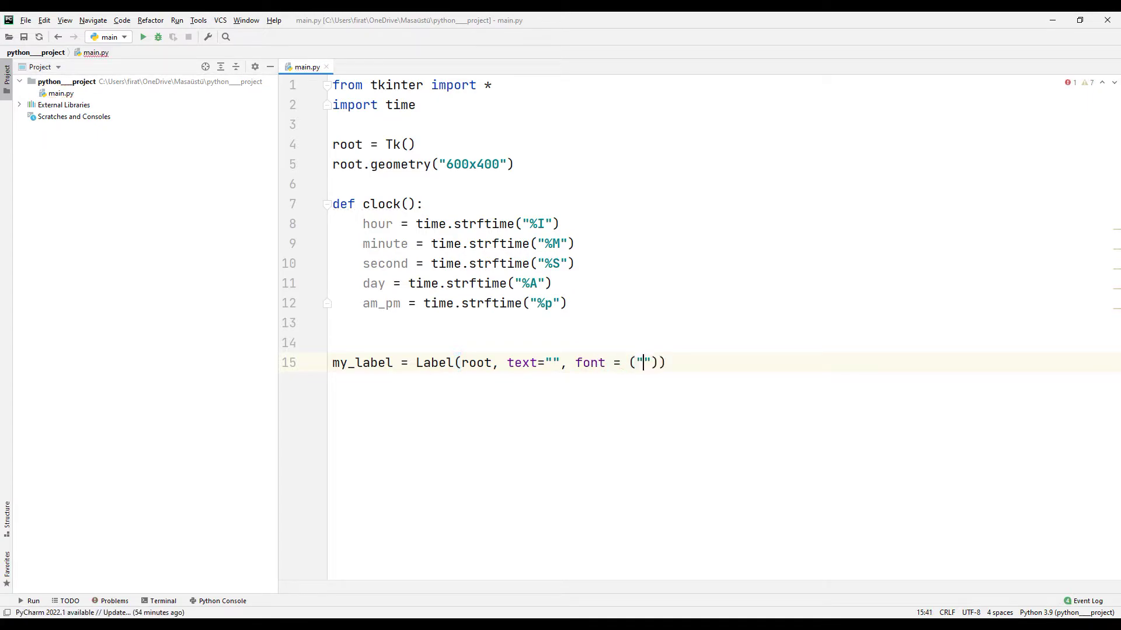
{"action": "type", "text": "Hel"}
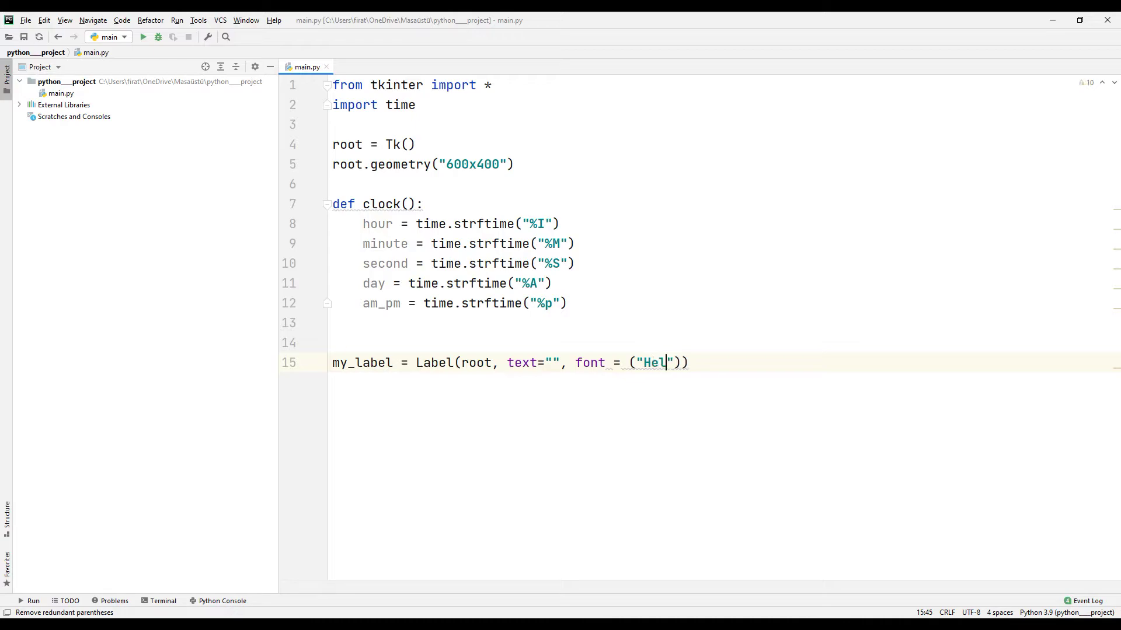
{"action": "type", "text": "vetica\","}
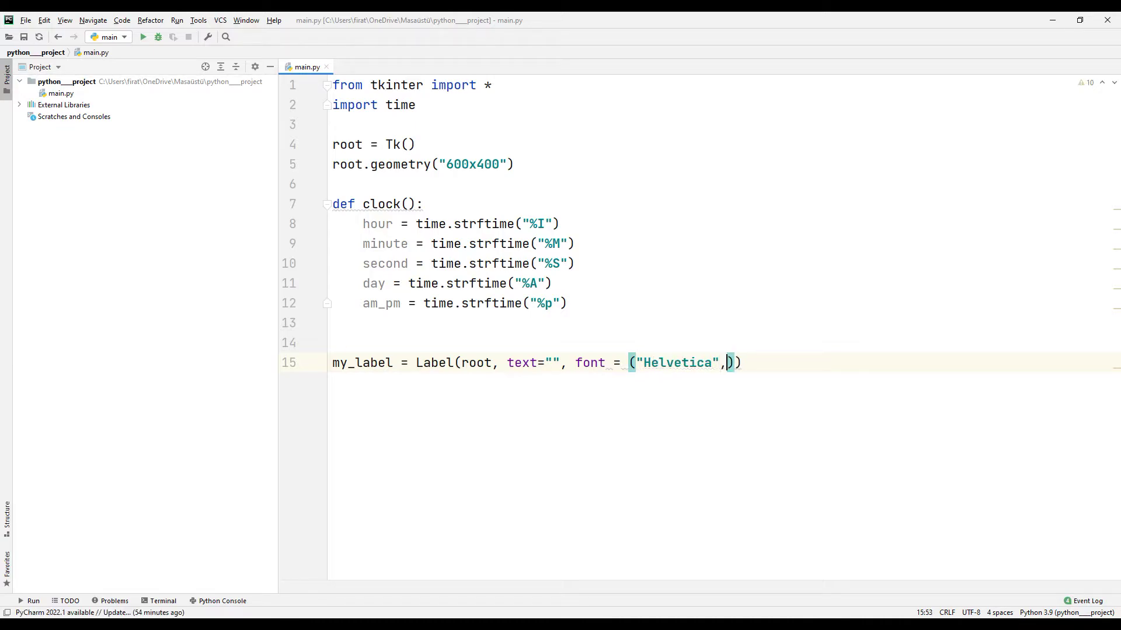
{"action": "type", "text": "48), "}
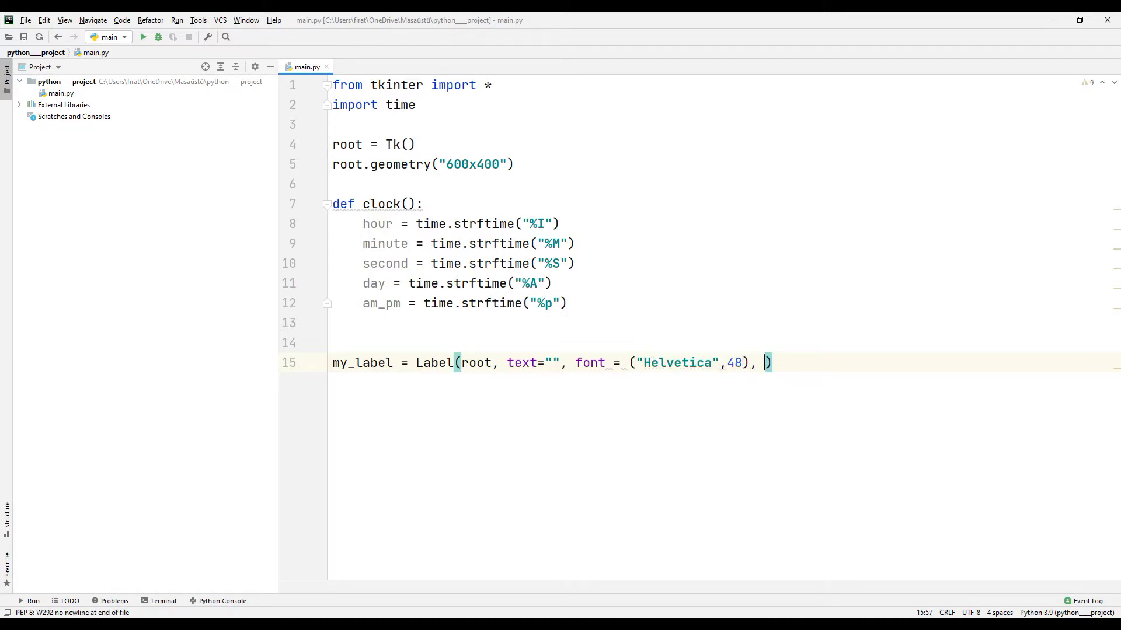
{"action": "type", "text": "fg="}
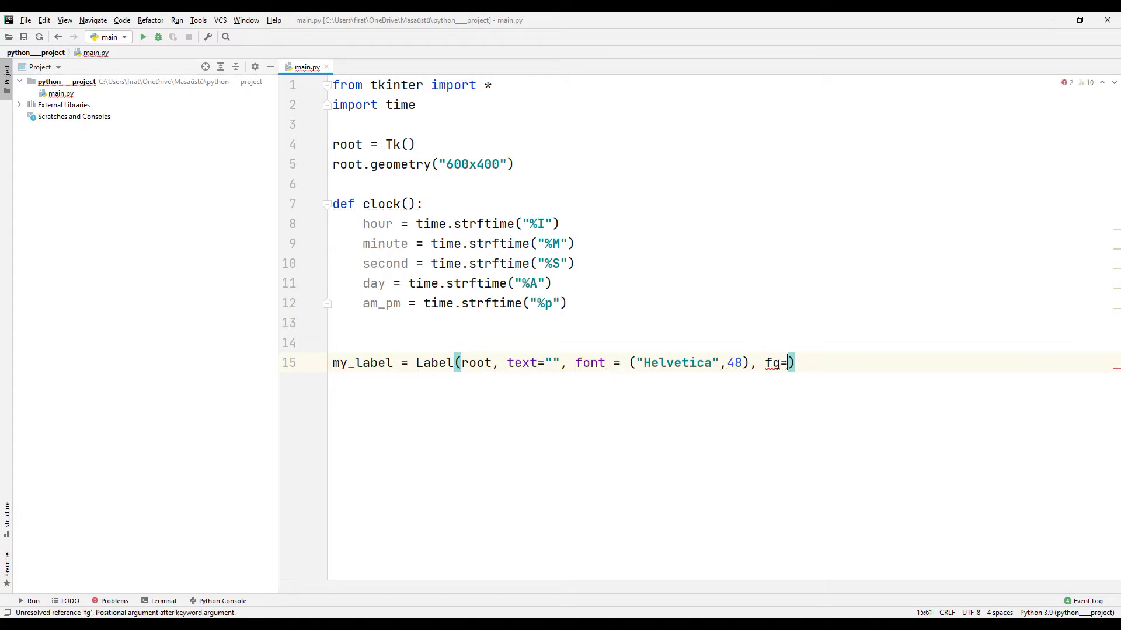
{"action": "type", "text": "\"green"}
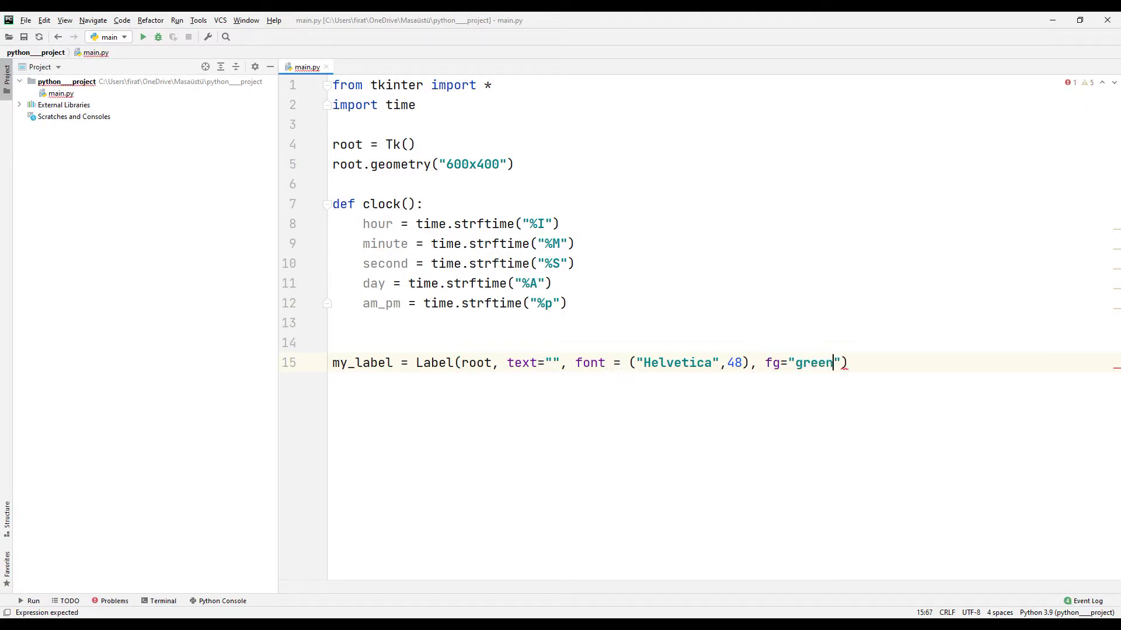
{"action": "type", "text": "\", bg="}
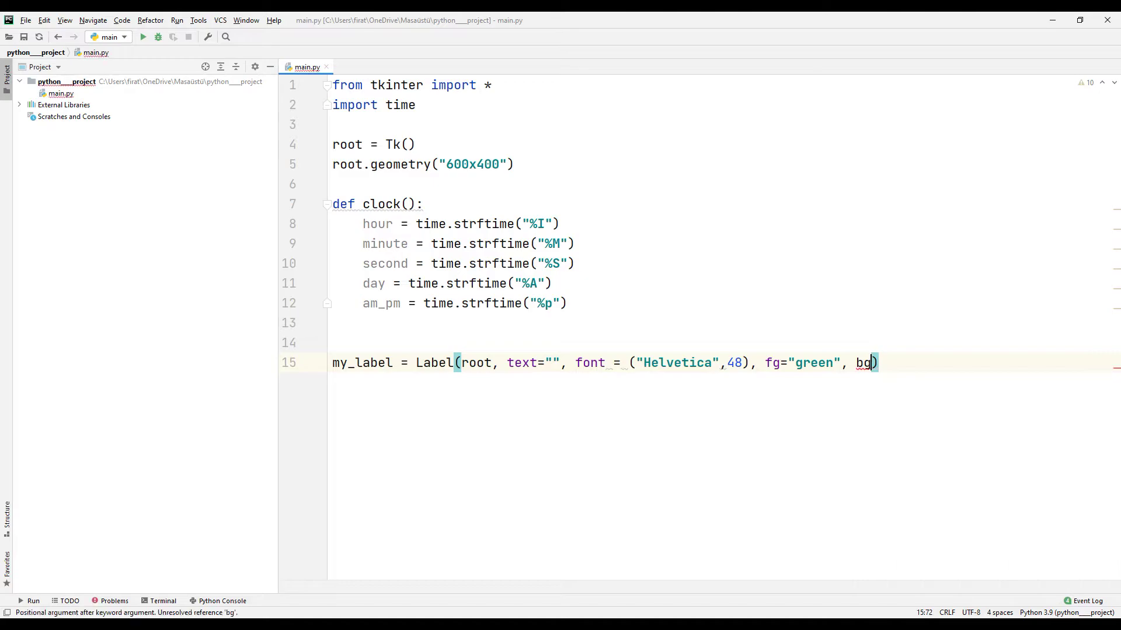
{"action": "type", "text": "\"blac"}
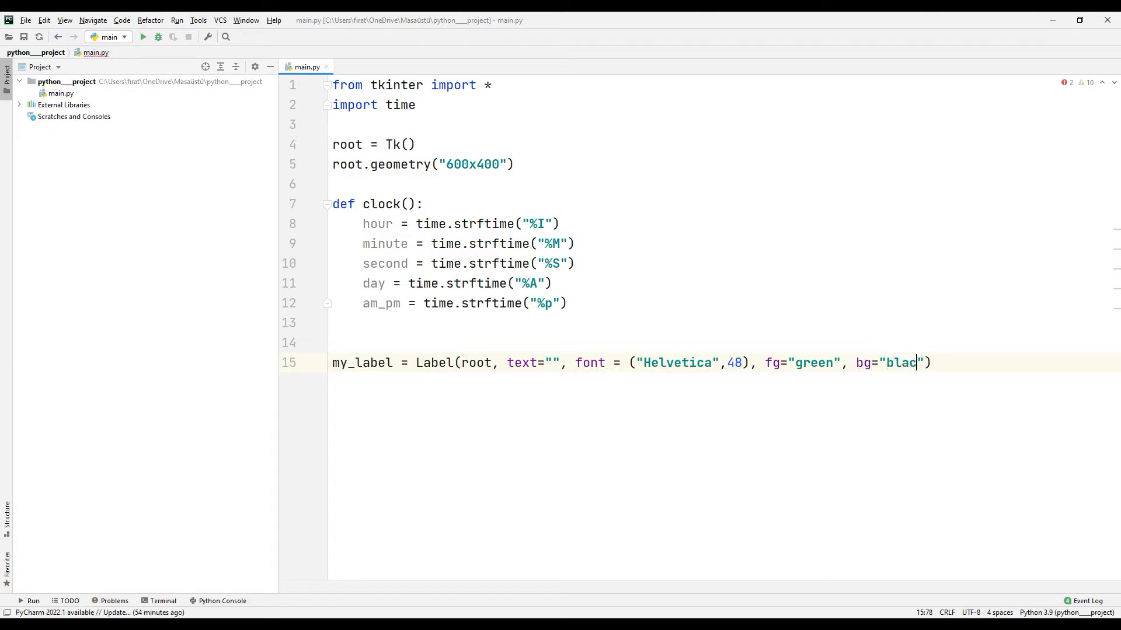
{"action": "type", "text": "k\""}
{"action": "key", "text": "Return"}
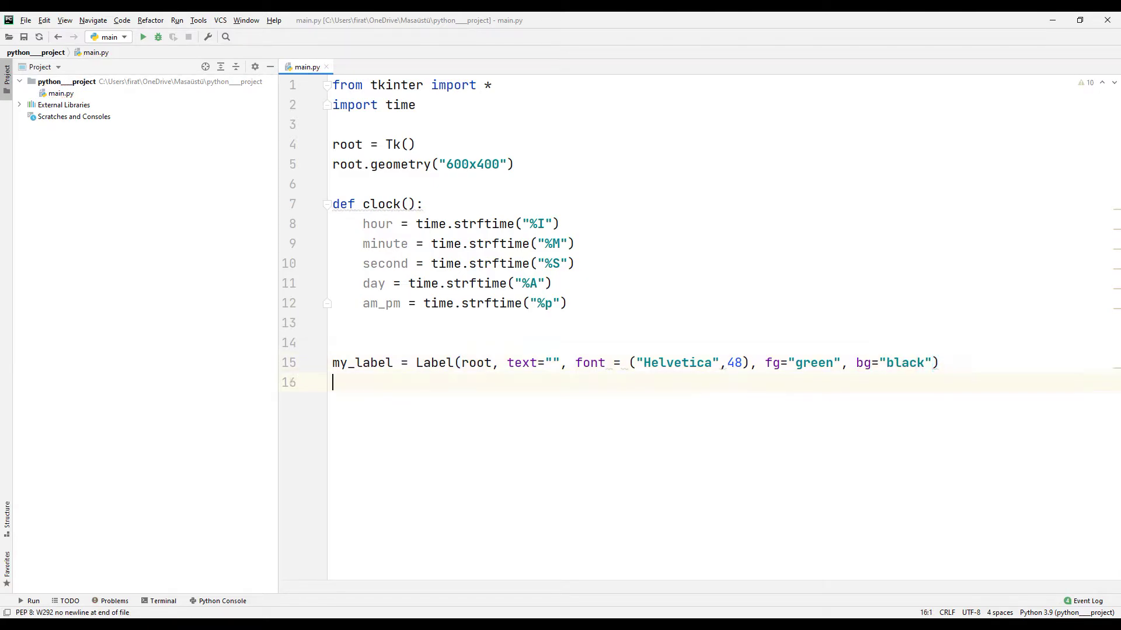
{"action": "type", "text": "my"}
{"action": "key", "text": "Return"}
{"action": "type", "text": "my_label.p"}
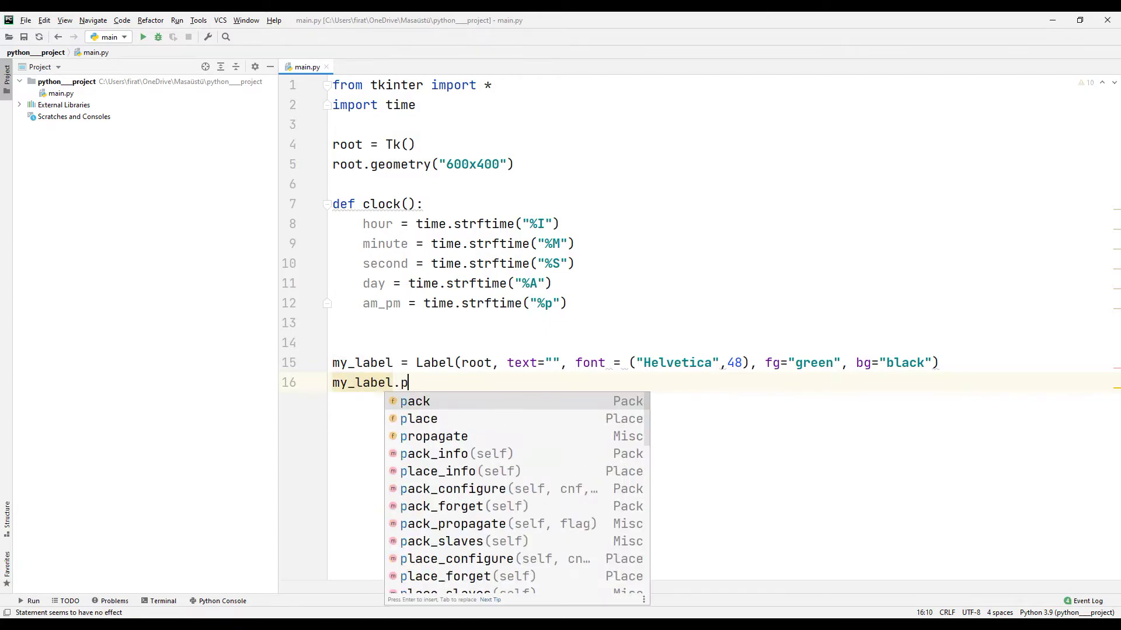
{"action": "type", "text": "ack(pad"}
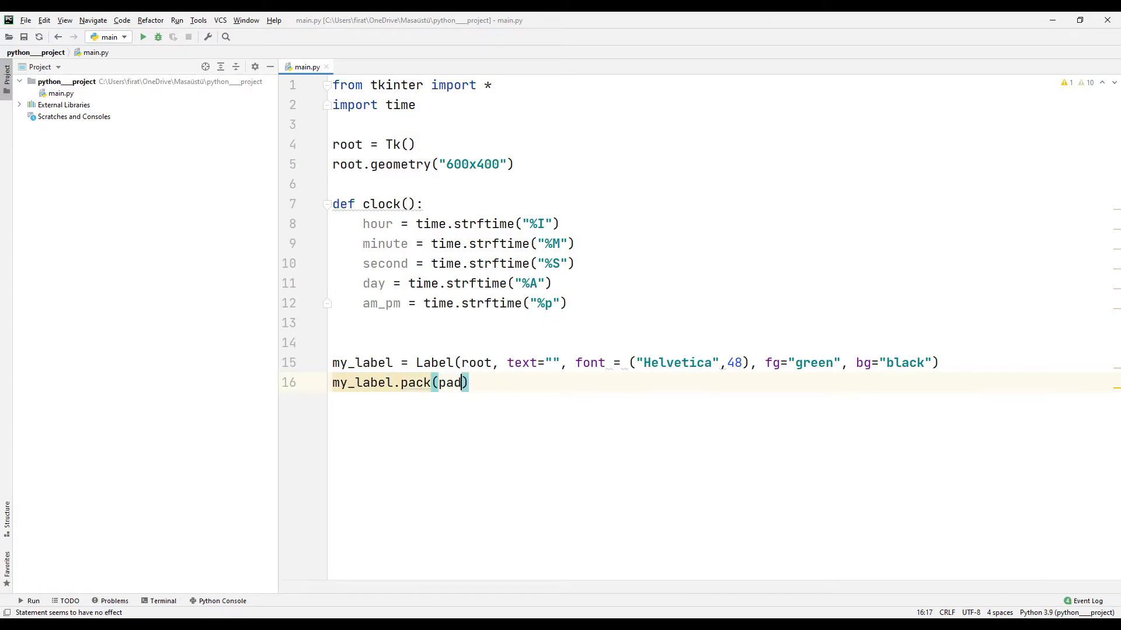
{"action": "type", "text": "y=20"}
{"action": "key", "text": "End"}
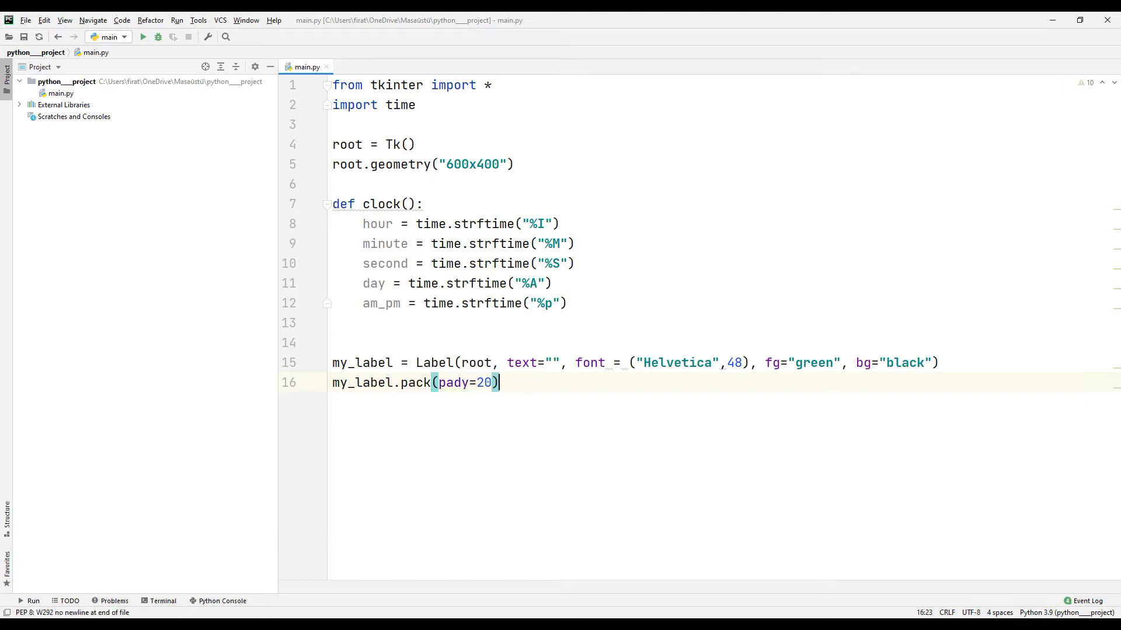
{"action": "key", "text": "Return"}
{"action": "type", "text": "my_"}
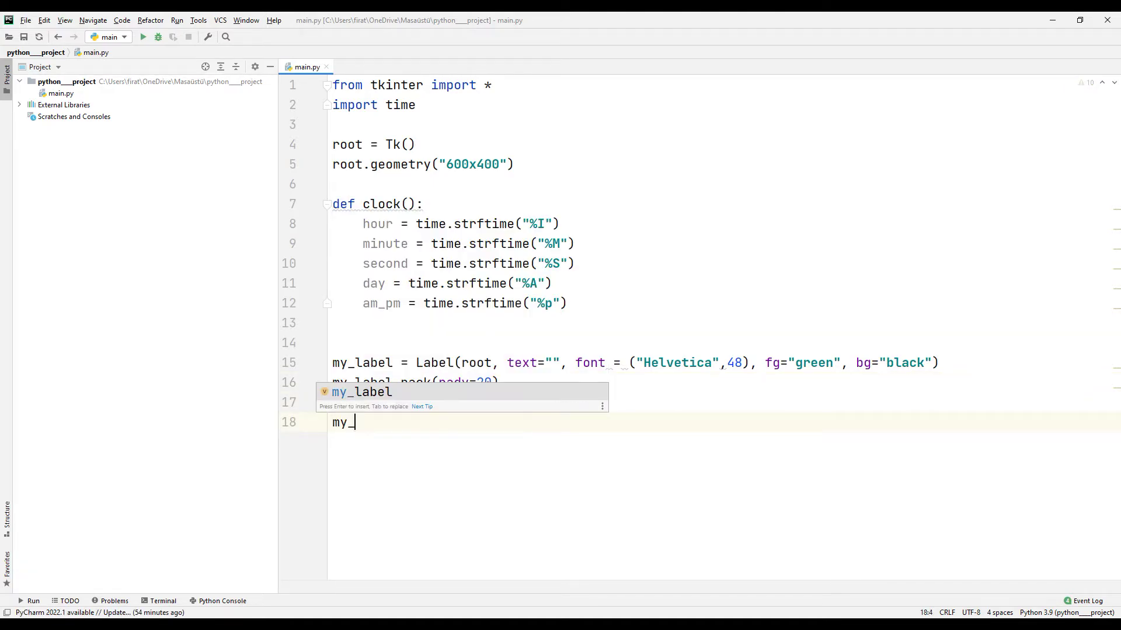
{"action": "type", "text": "label2 "}
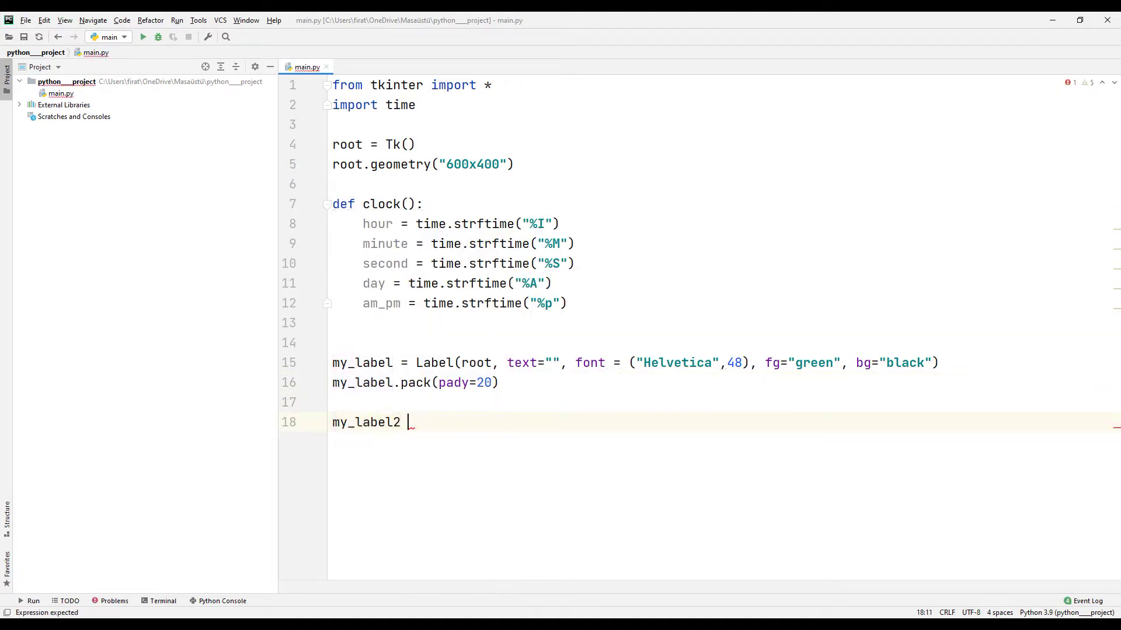
{"action": "type", "text": "= La"}
Step: Add my_label2 with empty text in Helvetica 14, packed with pady=10
{"action": "key", "text": "Return"}
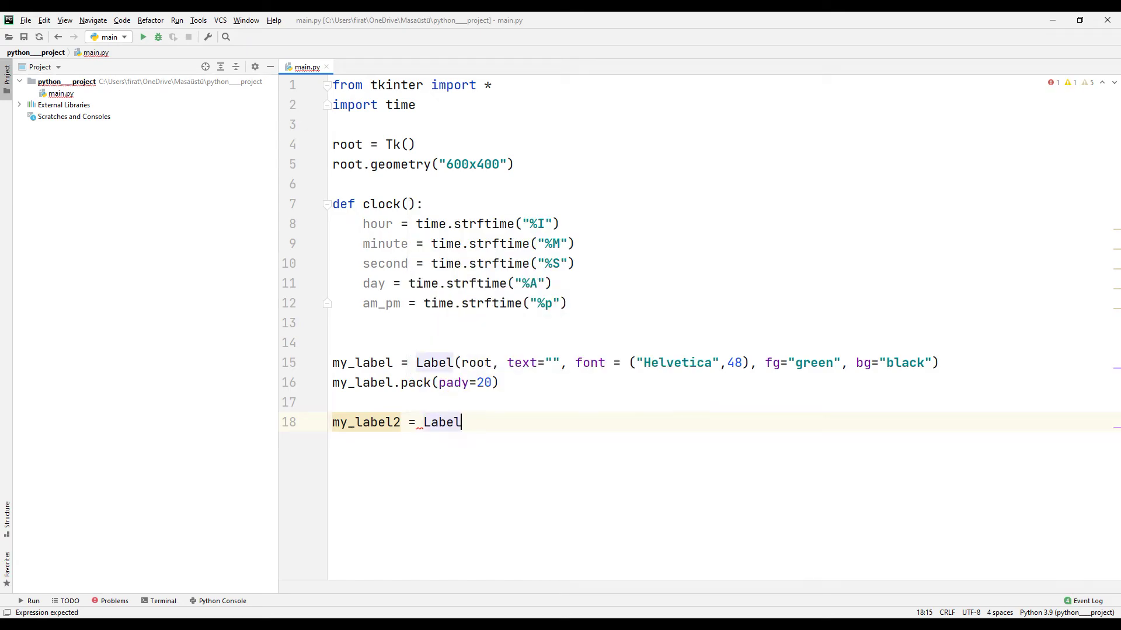
{"action": "type", "text": "(ro"}
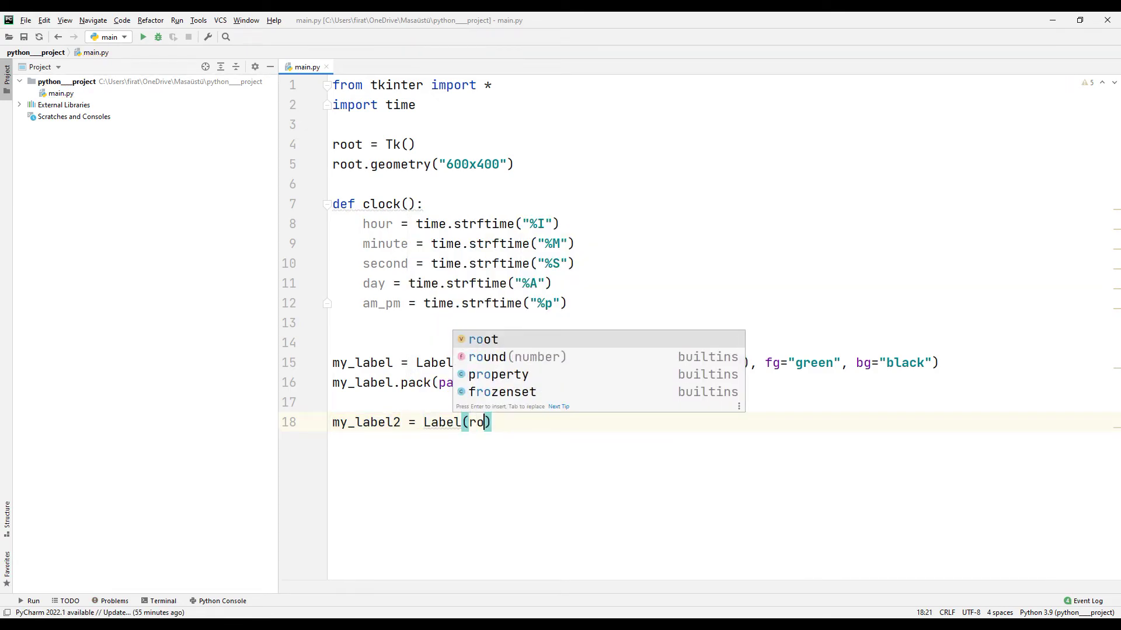
{"action": "type", "text": "ot, text"}
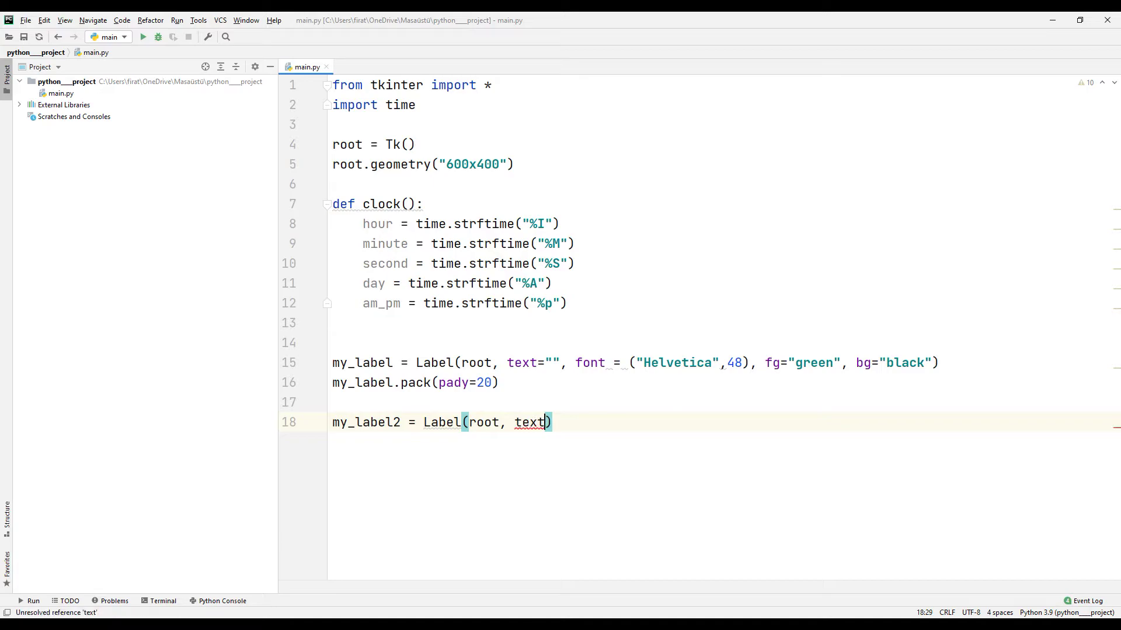
{"action": "type", "text": "=\"\","}
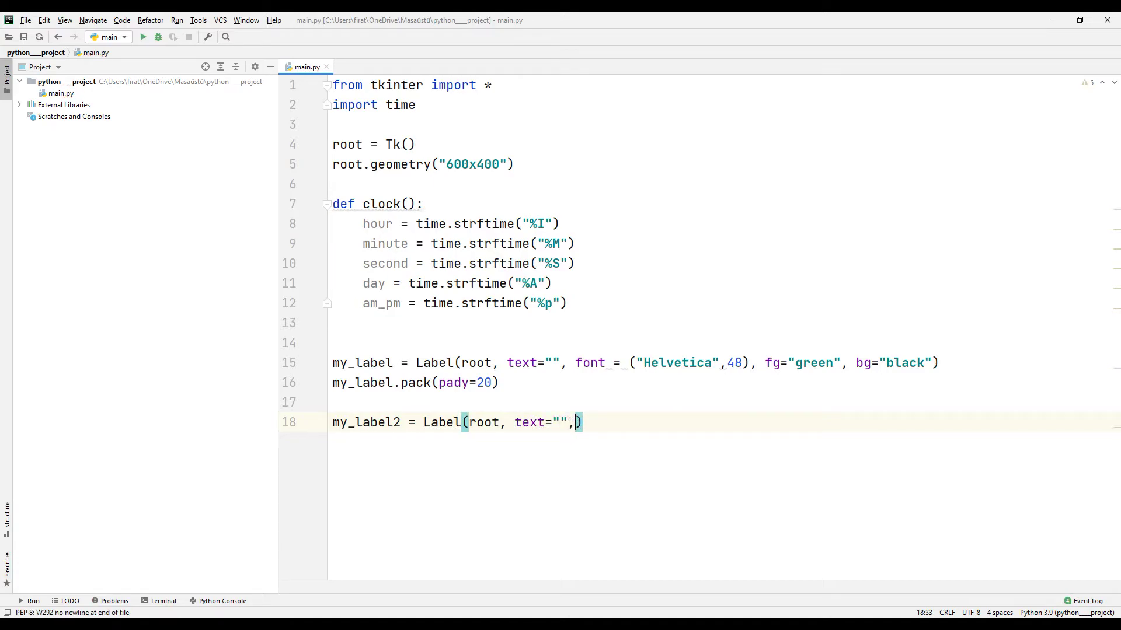
{"action": "type", "text": " font="}
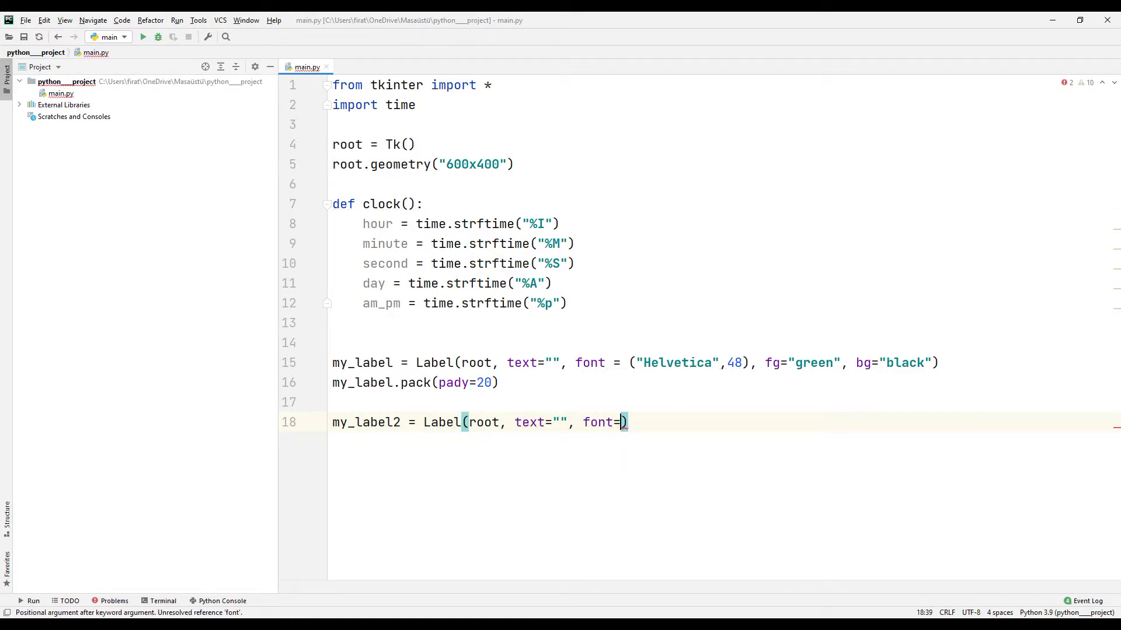
{"action": "type", "text": "(\"Hel"}
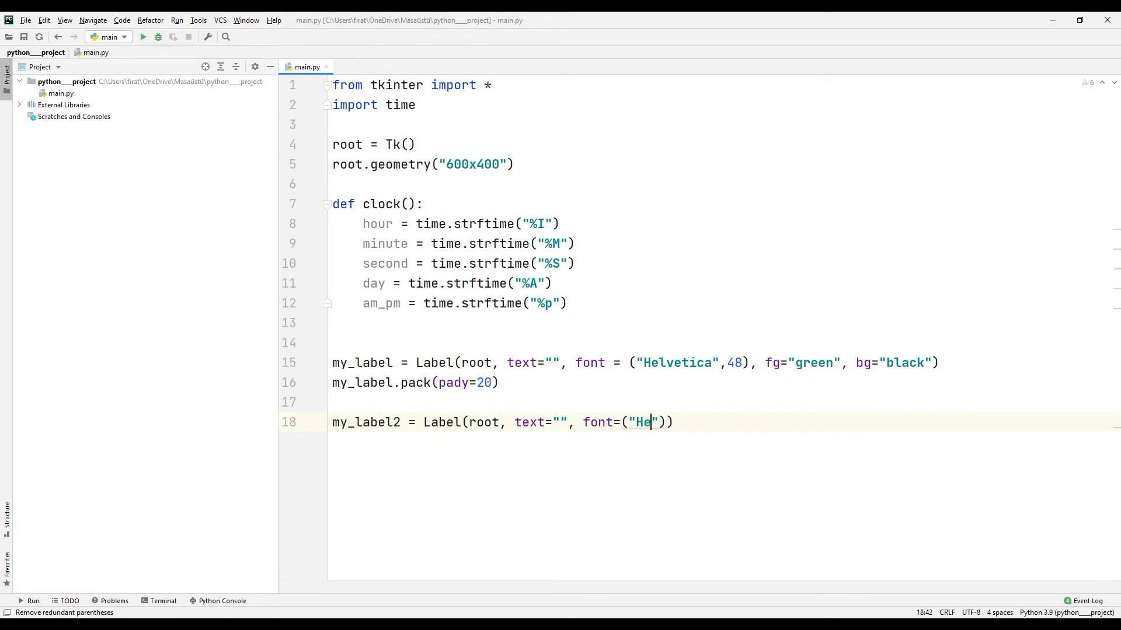
{"action": "type", "text": "vetica\""}
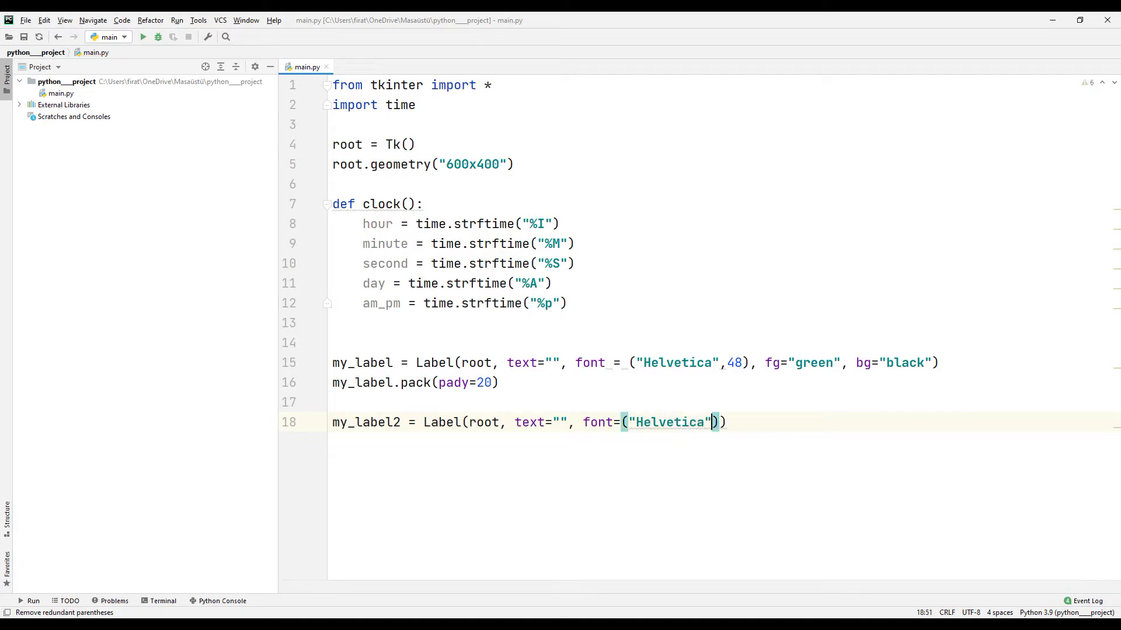
{"action": "type", "text": ",14))"}
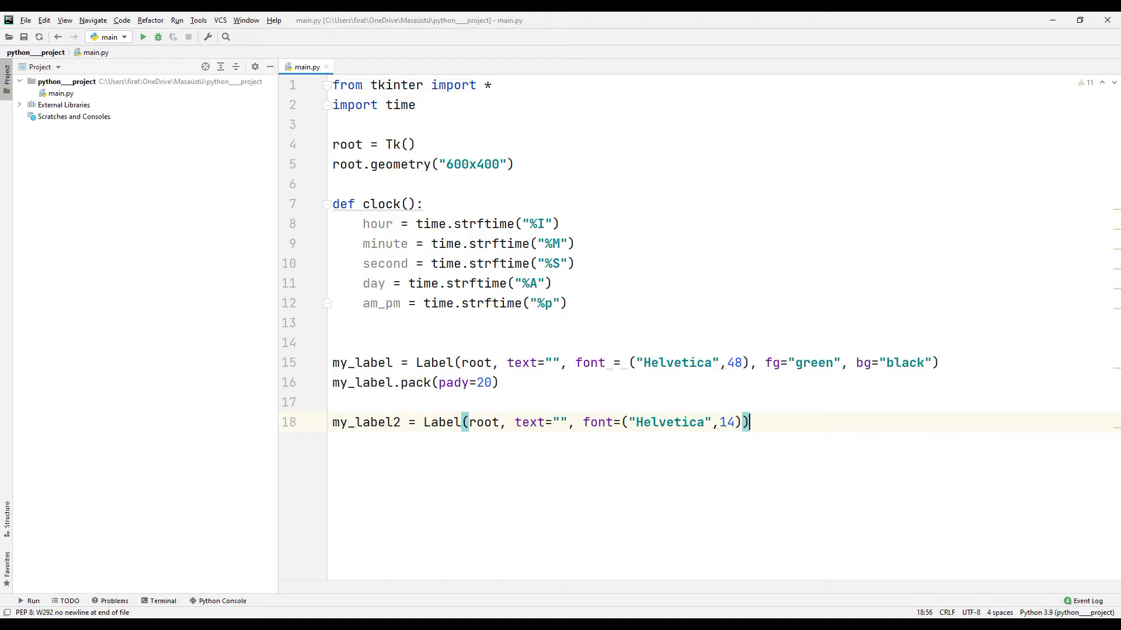
{"action": "key", "text": "Return"}
{"action": "type", "text": "my"}
{"action": "key", "text": "Return"}
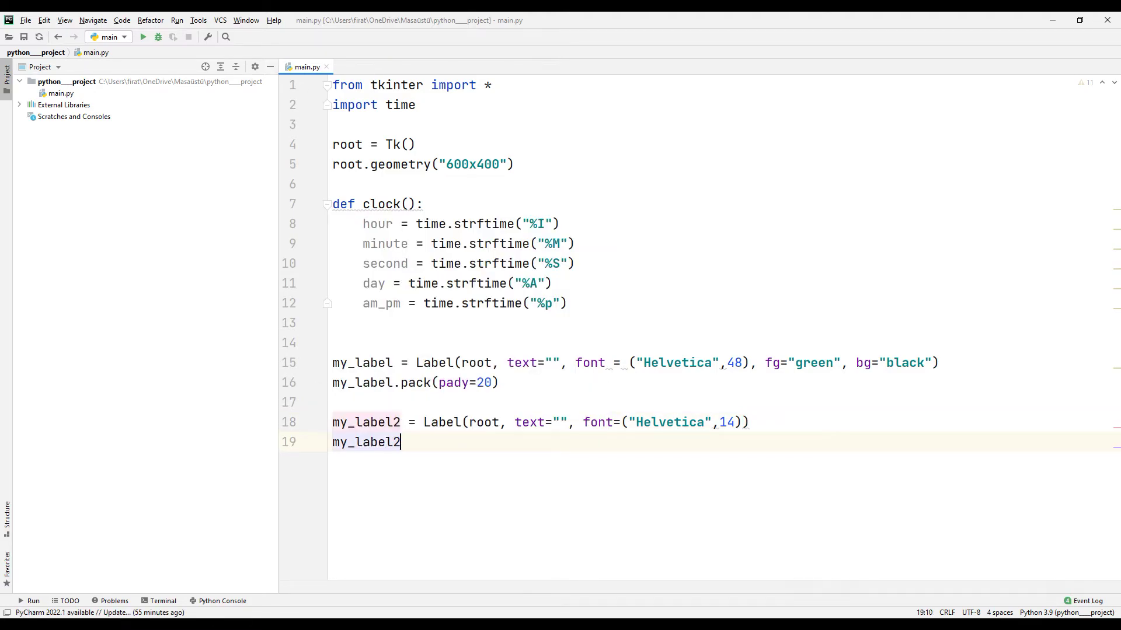
{"action": "type", "text": ".pack"}
{"action": "key", "text": "Escape"}
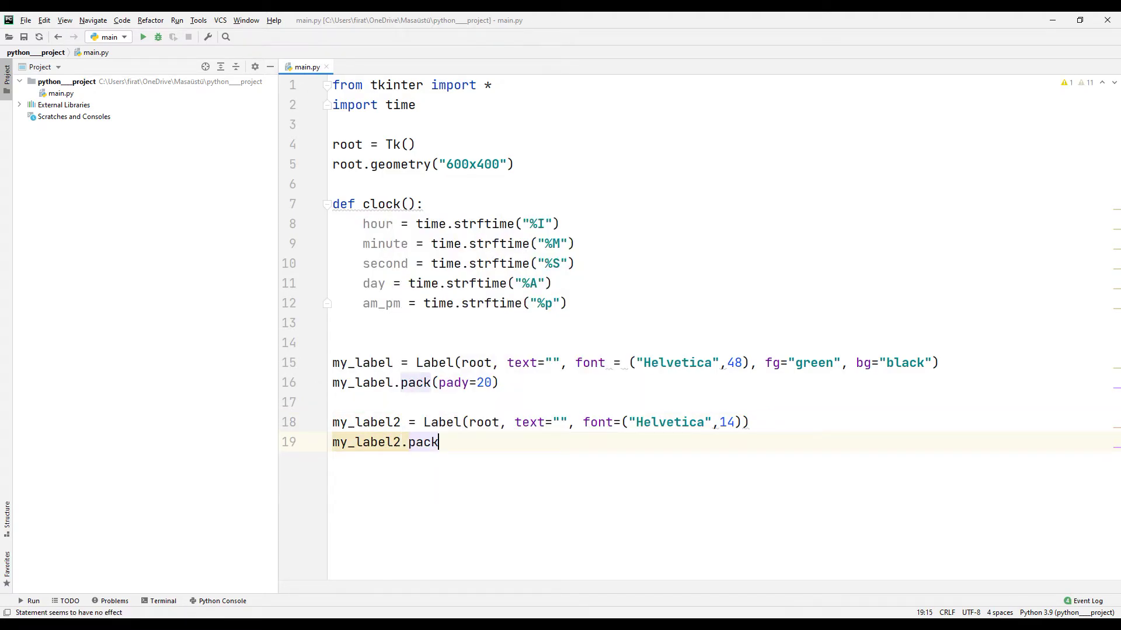
{"action": "type", "text": "(pady=10"}
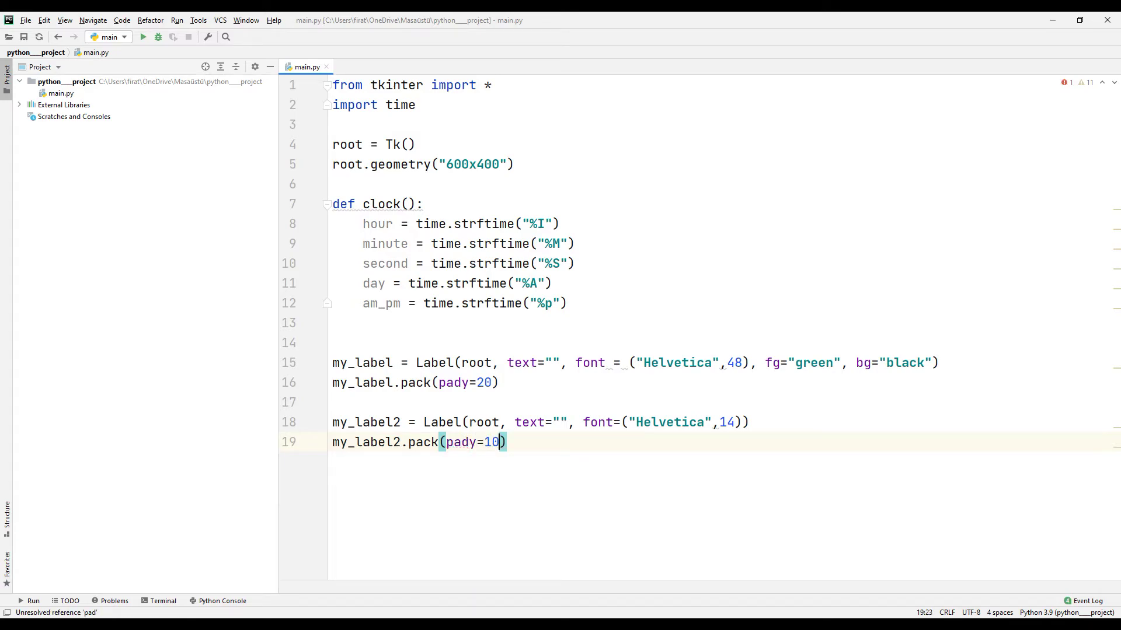
{"action": "type", "text": ")"}
{"action": "key", "text": "Return"}
{"action": "key", "text": "Return"}
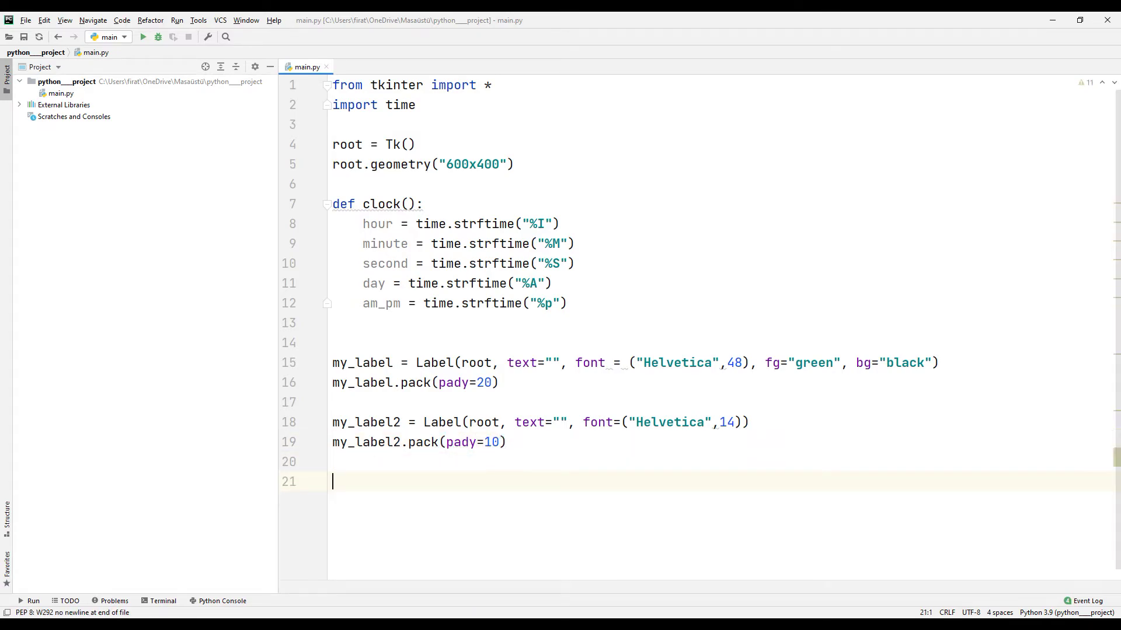
{"action": "type", "text": "cl"}
Step: Call clock() and start root.mainloop() at the end of the file
{"action": "key", "text": "Return"}
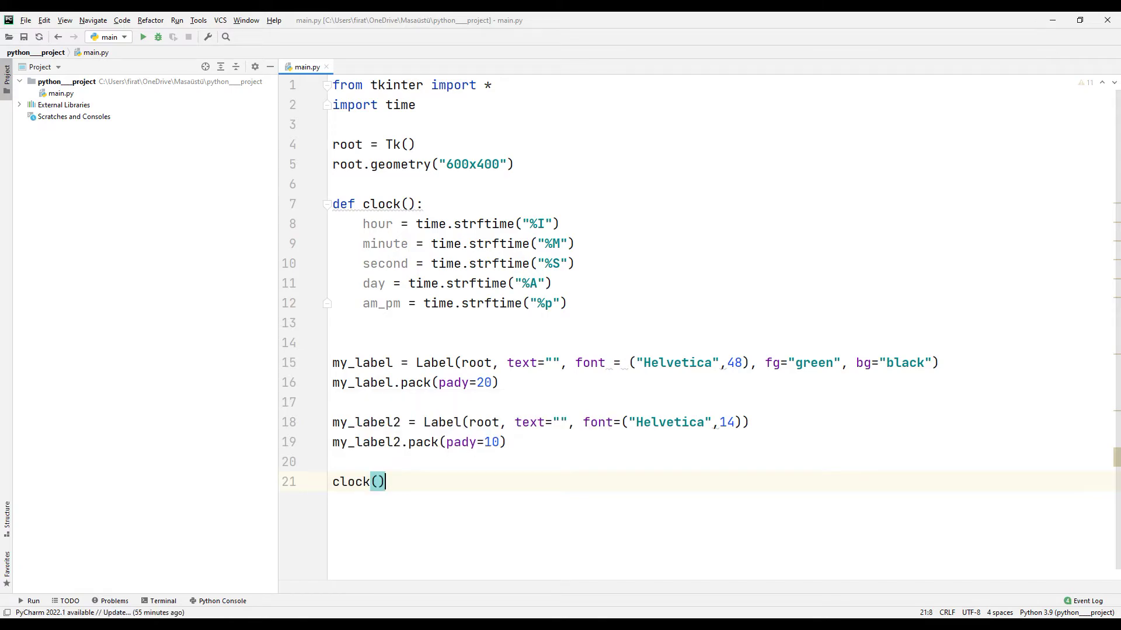
{"action": "type", "text": ")"}
{"action": "key", "text": "Return"}
{"action": "type", "text": "root.m"}
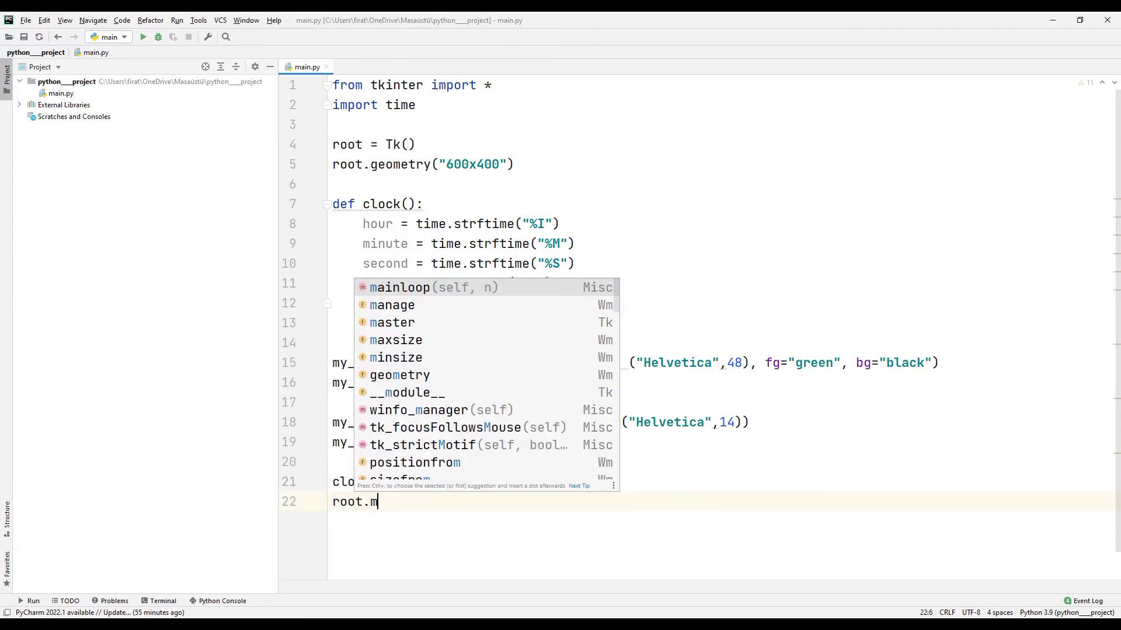
{"action": "type", "text": "ai"}
{"action": "key", "text": "Return"}
{"action": "key", "text": "Right"}
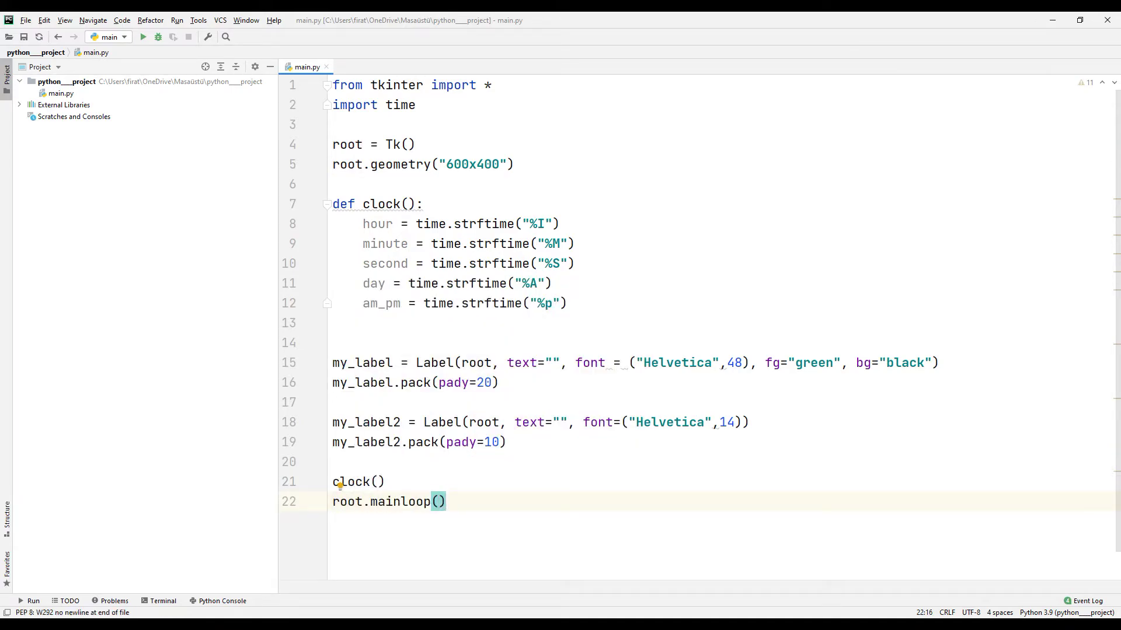
Step: Configure my_label's text as hour + ":" + minute + ":" + second + " " + am_pm
{"action": "left_click", "coordinate": [569, 303]}
{"action": "key", "text": "Return"}
{"action": "key", "text": "Return"}
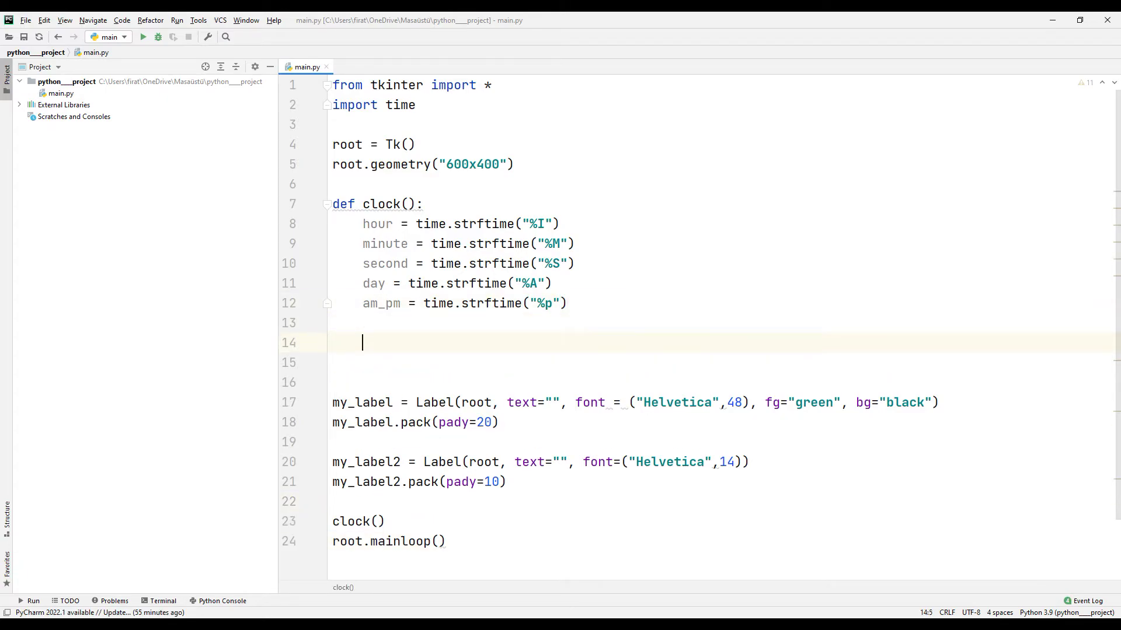
{"action": "type", "text": "my"}
{"action": "key", "text": "Down"}
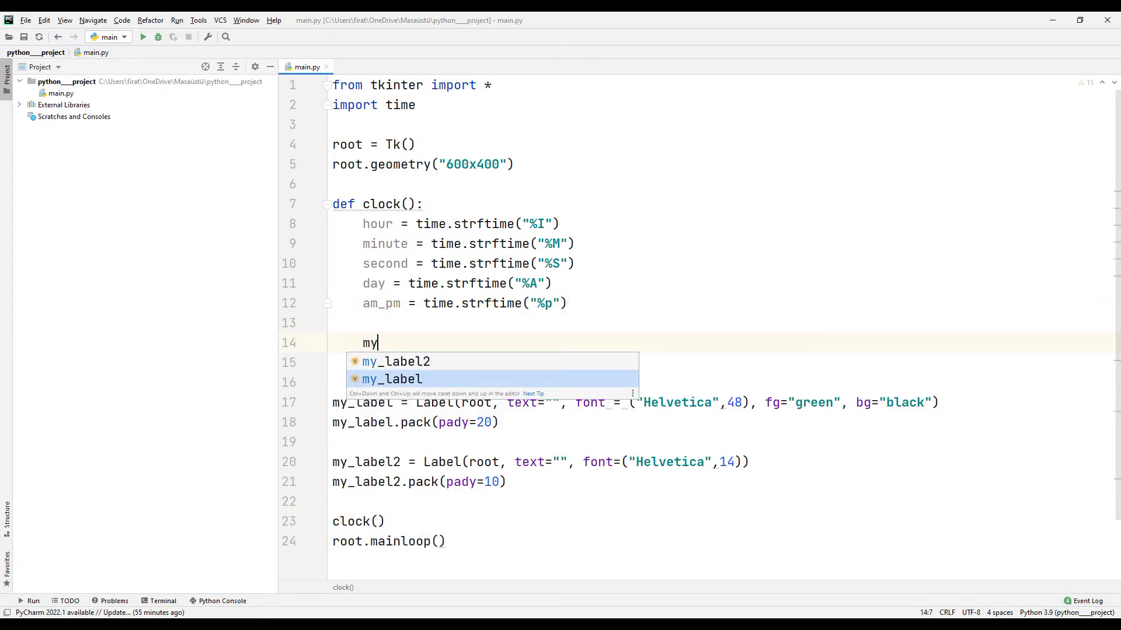
{"action": "key", "text": "Return"}
{"action": "type", "text": ".con"}
{"action": "key", "text": "Return"}
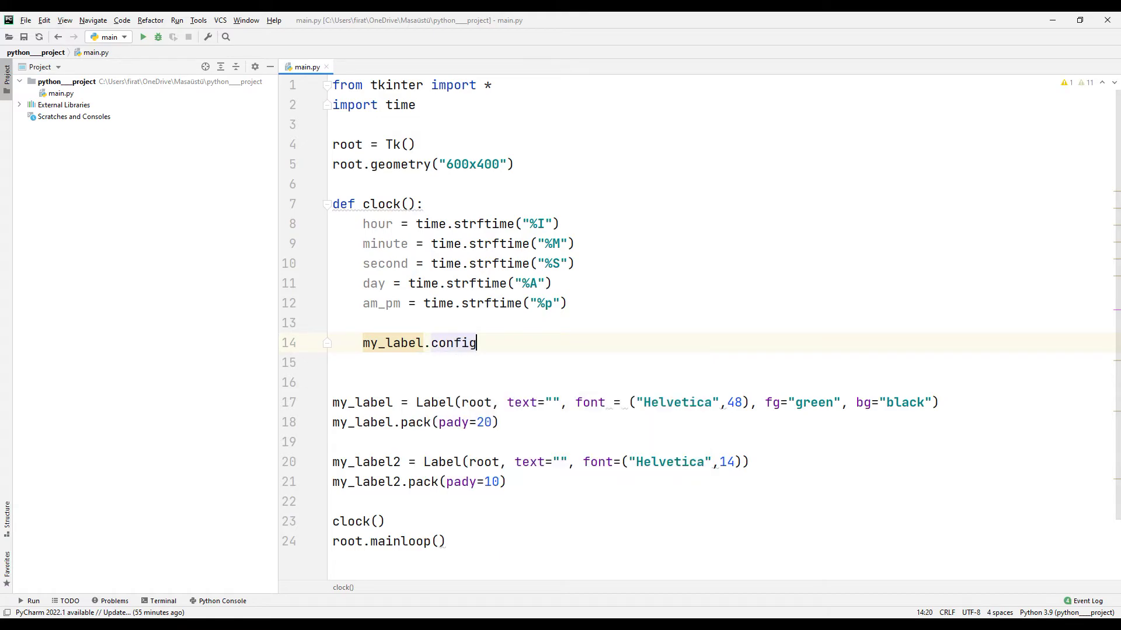
{"action": "type", "text": "(te"}
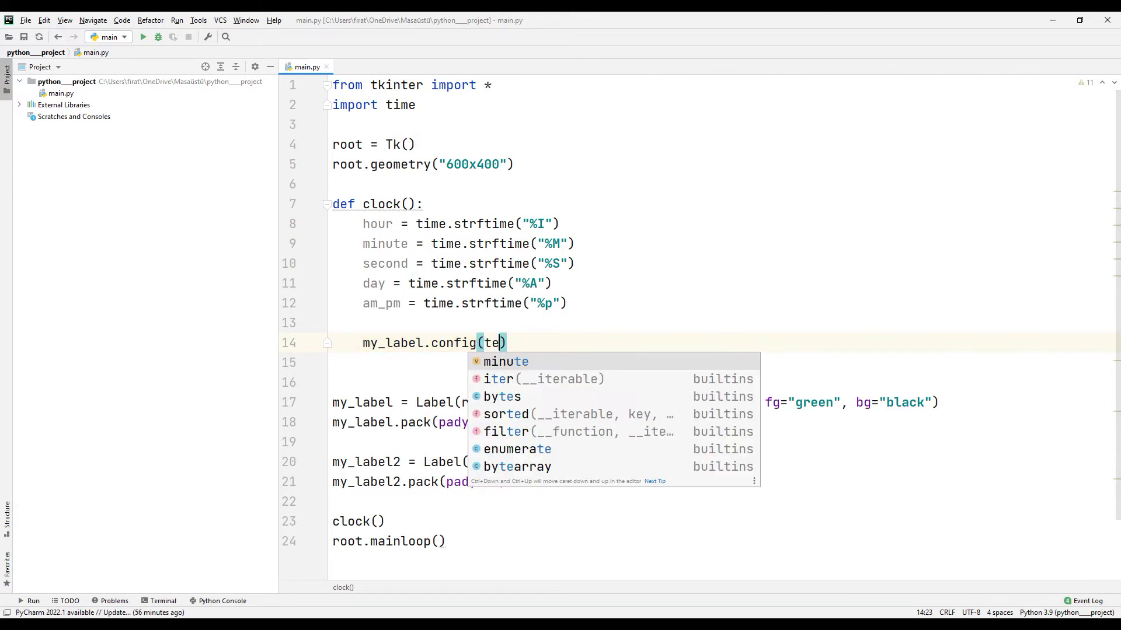
{"action": "type", "text": "xt=h"}
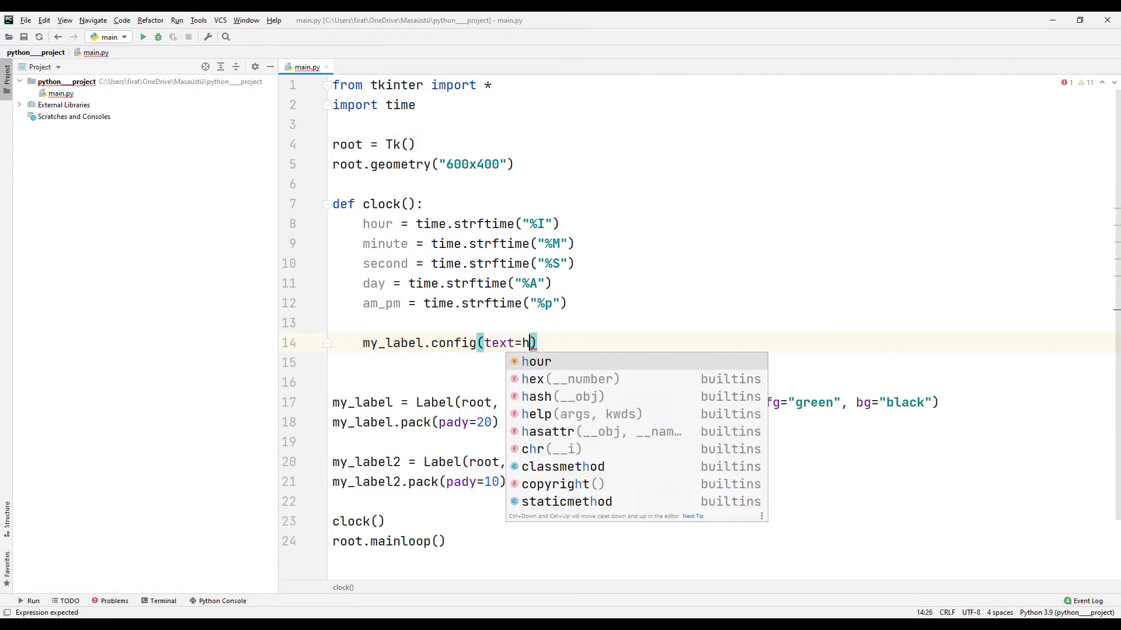
{"action": "type", "text": "our + "}
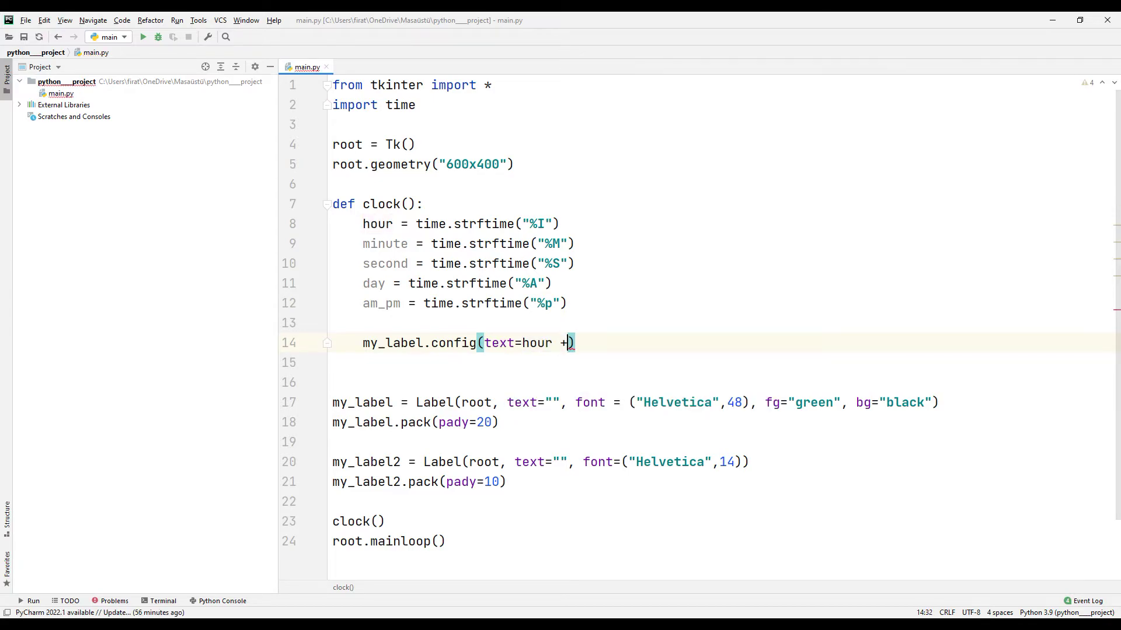
{"action": "type", "text": "\":\" "}
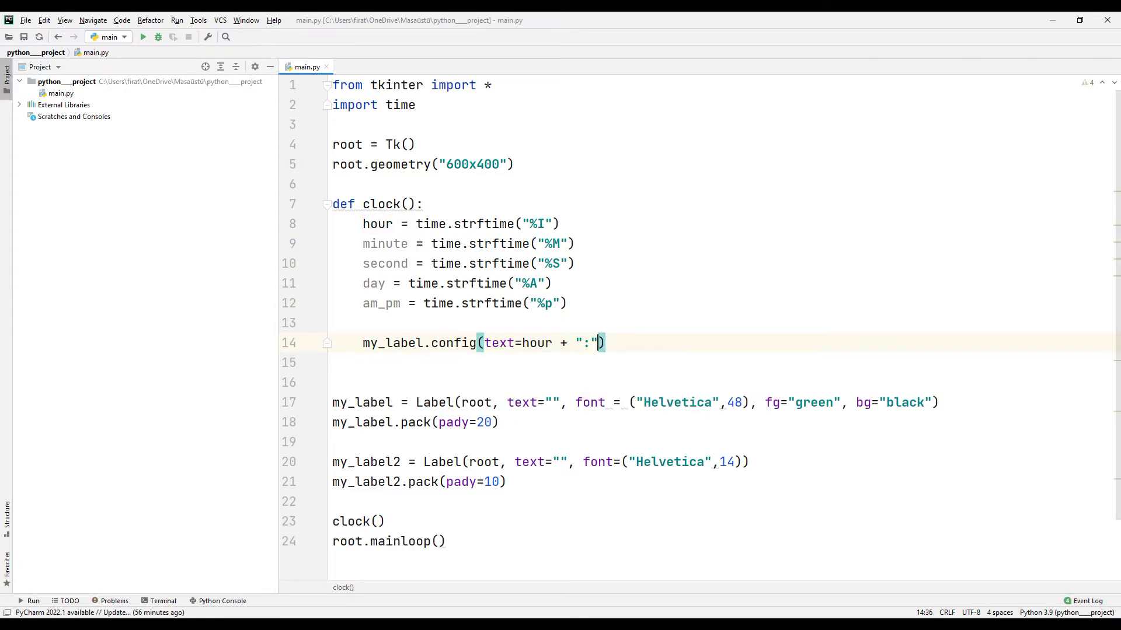
{"action": "type", "text": "+ mi"}
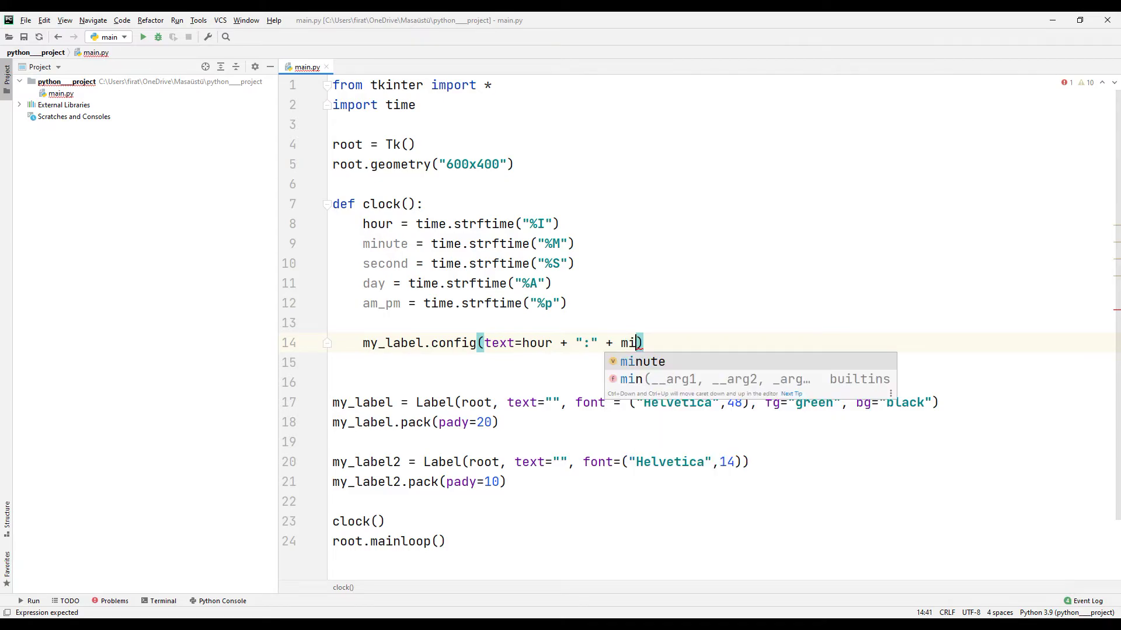
{"action": "key", "text": "Return"}
{"action": "type", "text": "+ "}
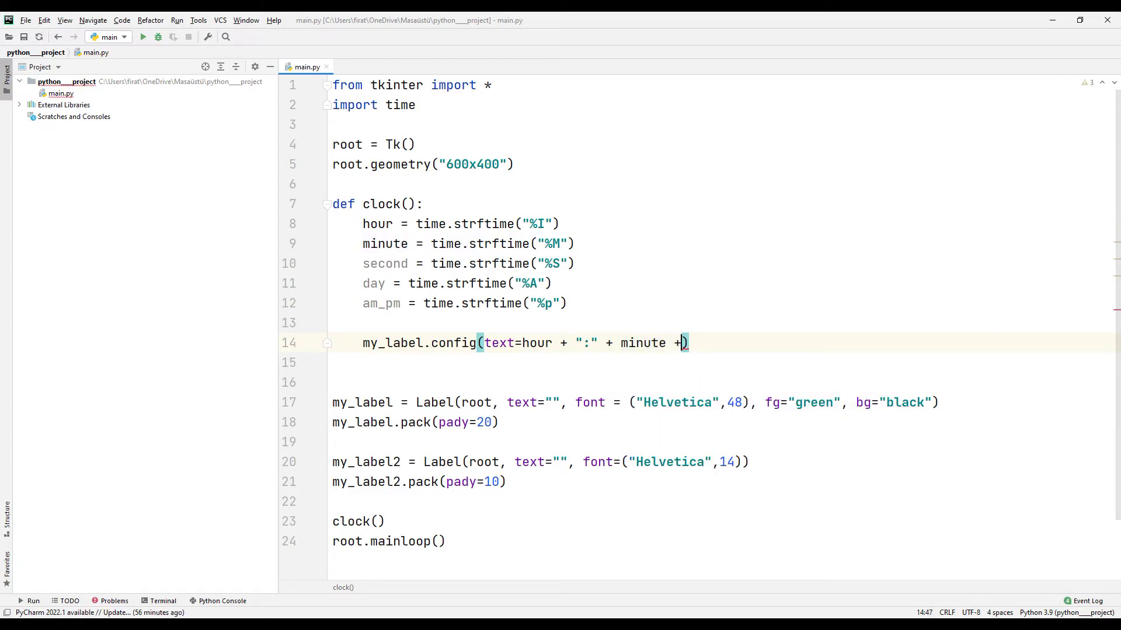
{"action": "type", "text": "\":"}
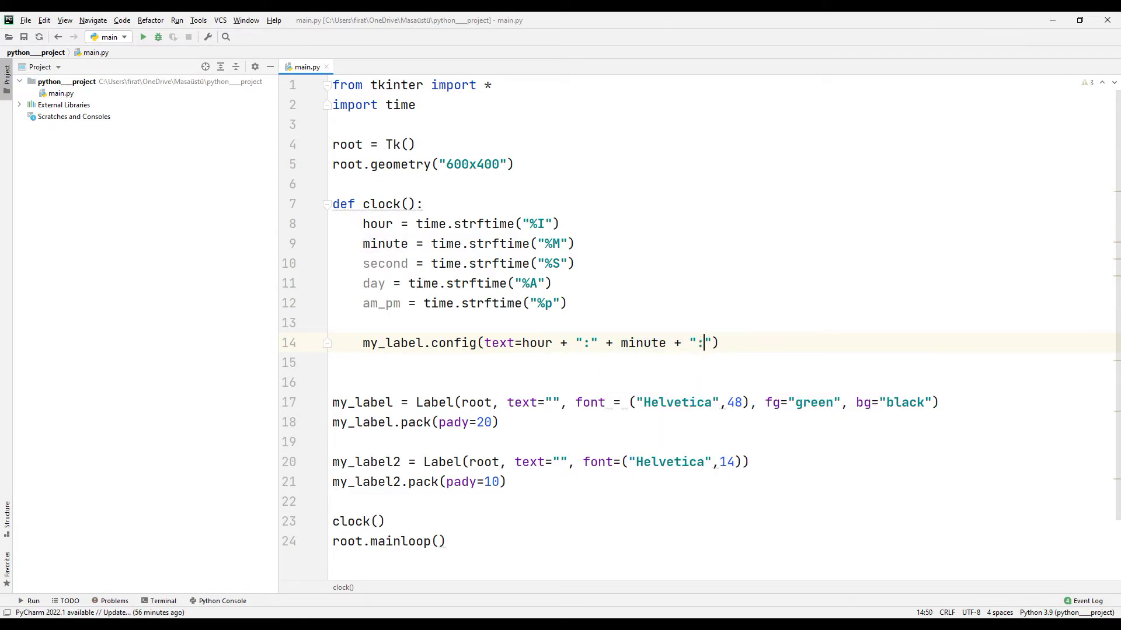
{"action": "type", "text": "\" + "}
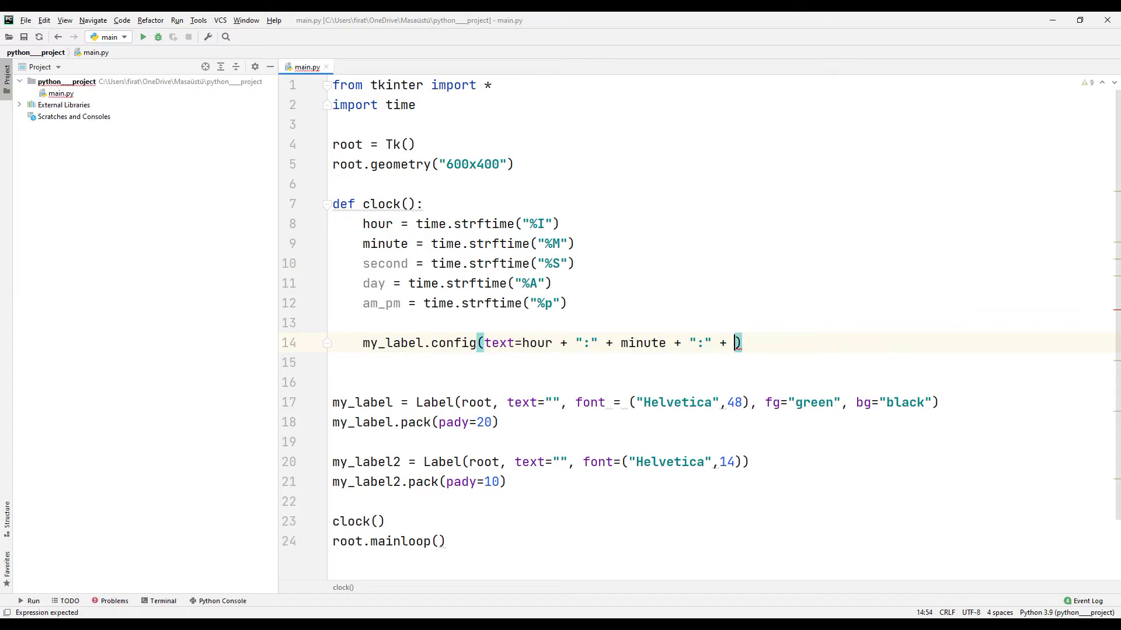
{"action": "type", "text": "sec"}
{"action": "key", "text": "Return"}
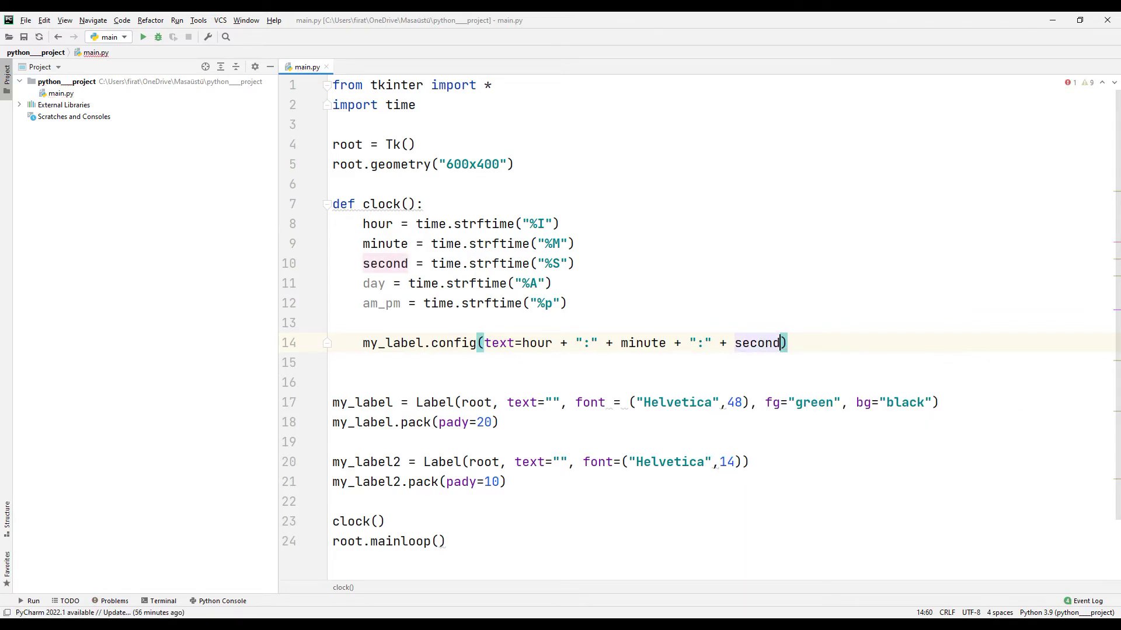
{"action": "type", "text": "+ \" "}
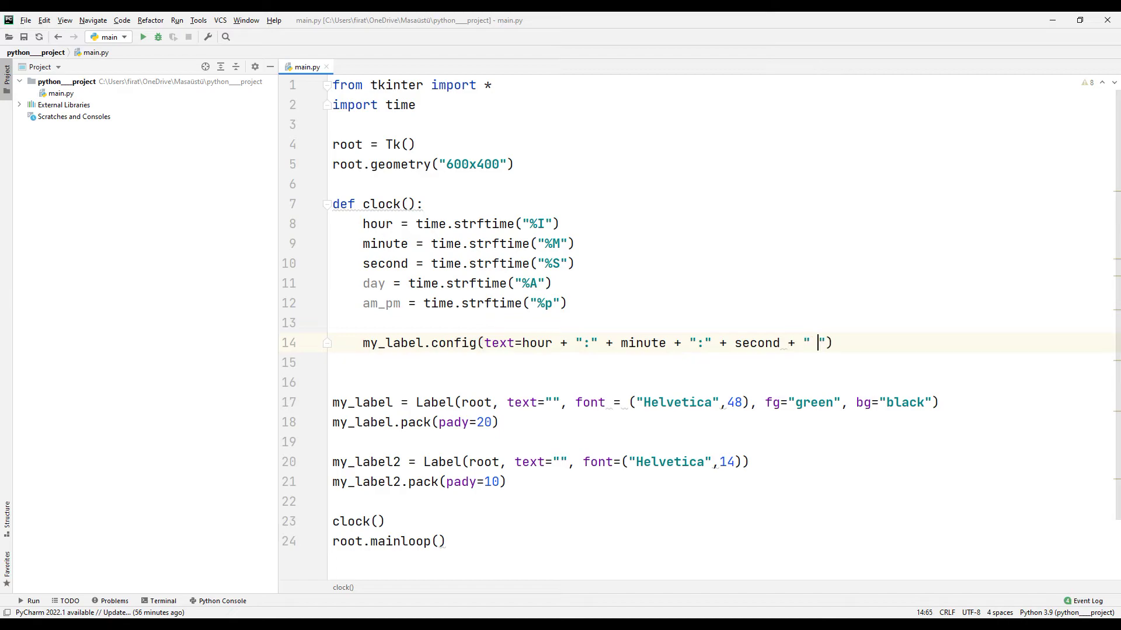
{"action": "type", "text": "\" + "}
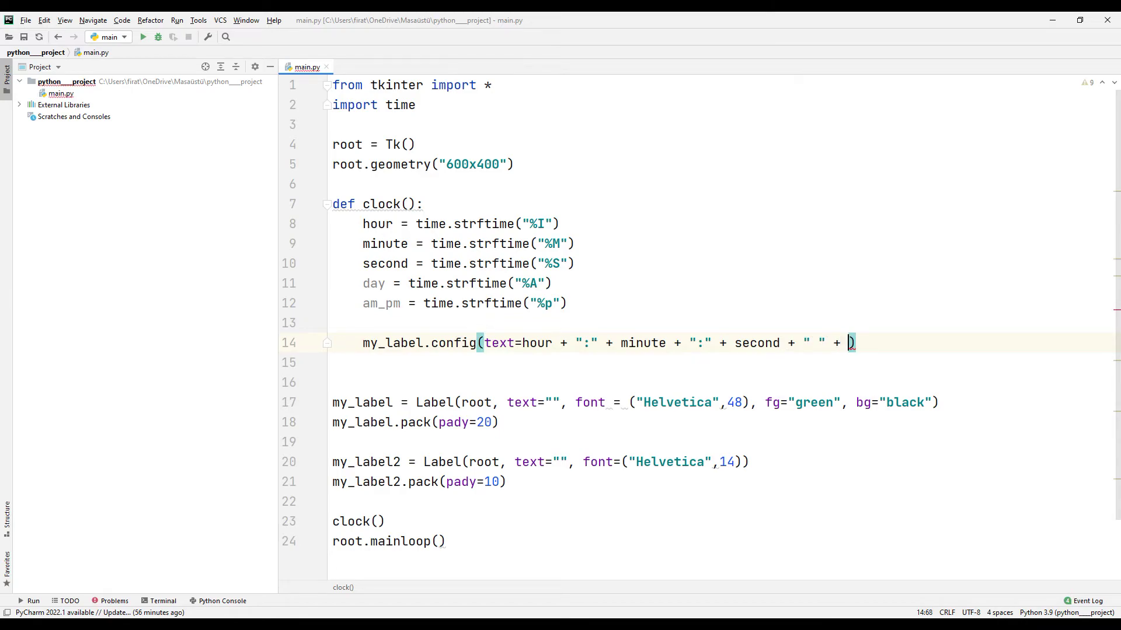
{"action": "type", "text": "am"}
{"action": "key", "text": "Return"}
{"action": "type", "text": ")"}
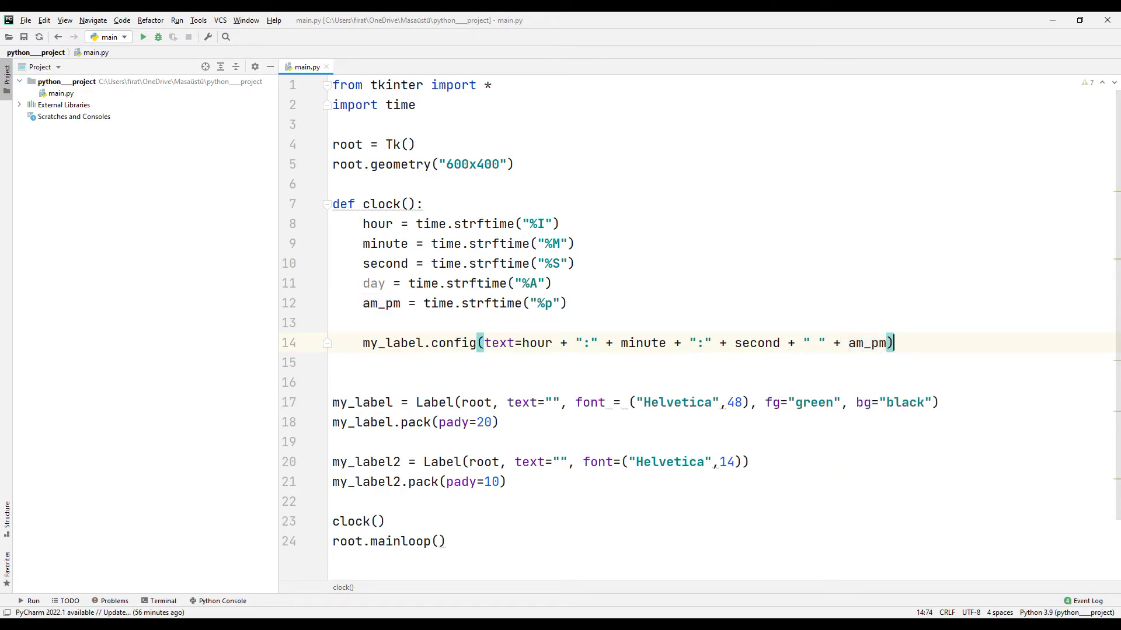
{"action": "key", "text": "Return"}
{"action": "type", "text": "my"}
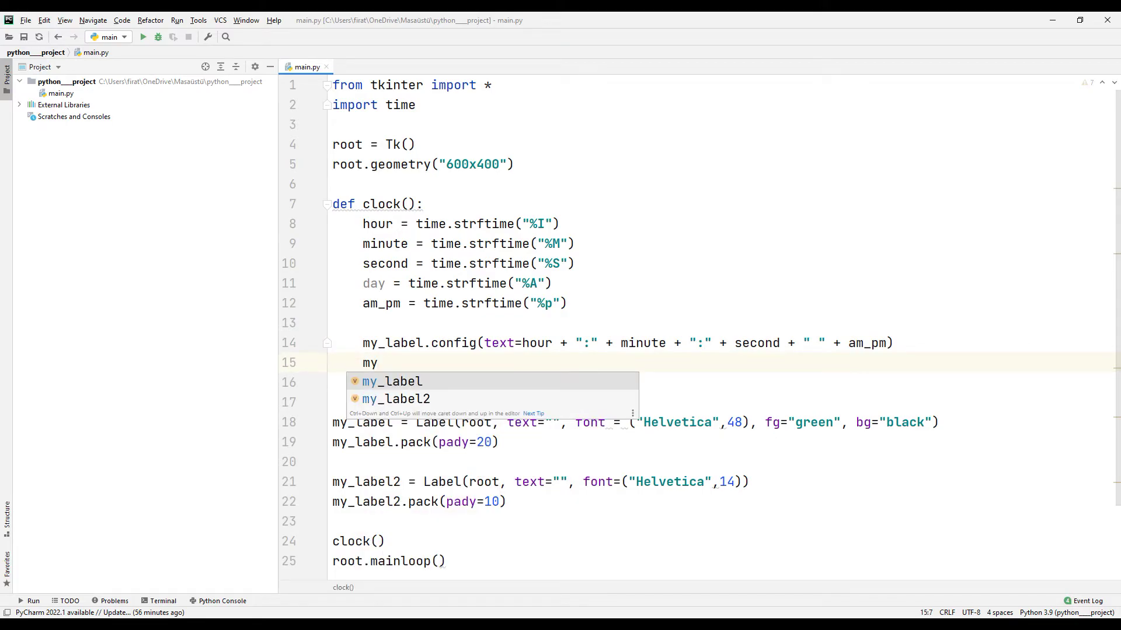
Step: Add my_label.after(1000, clock), passing clock without parentheses
{"action": "key", "text": "Return"}
{"action": "type", "text": "."}
{"action": "type", "text": "t"}
{"action": "key", "text": "Return"}
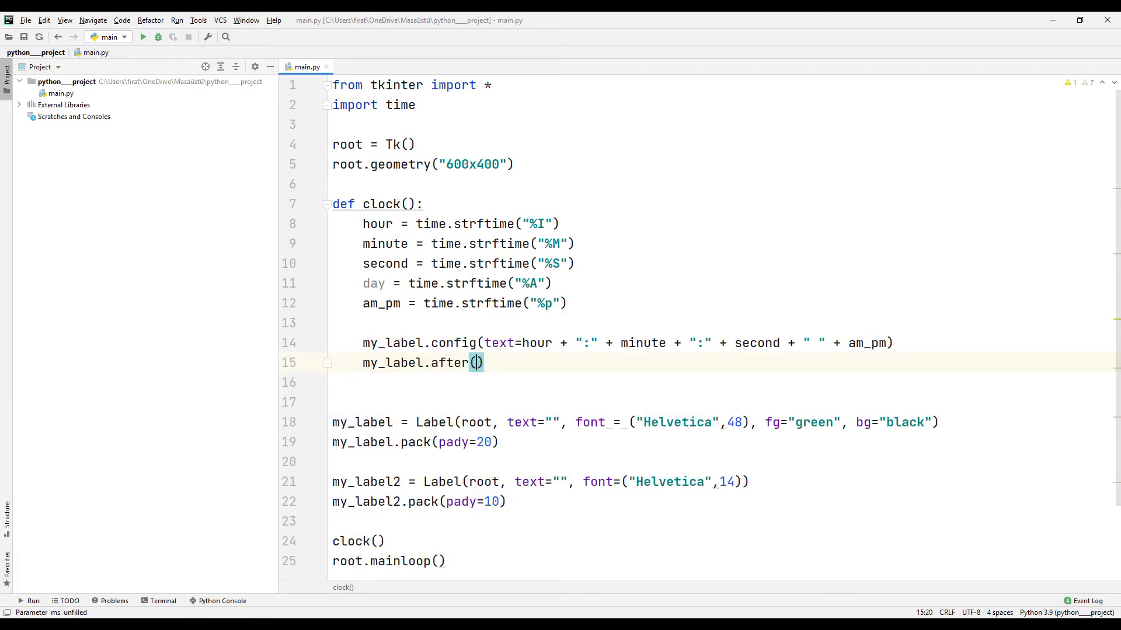
{"action": "type", "text": "1000"}
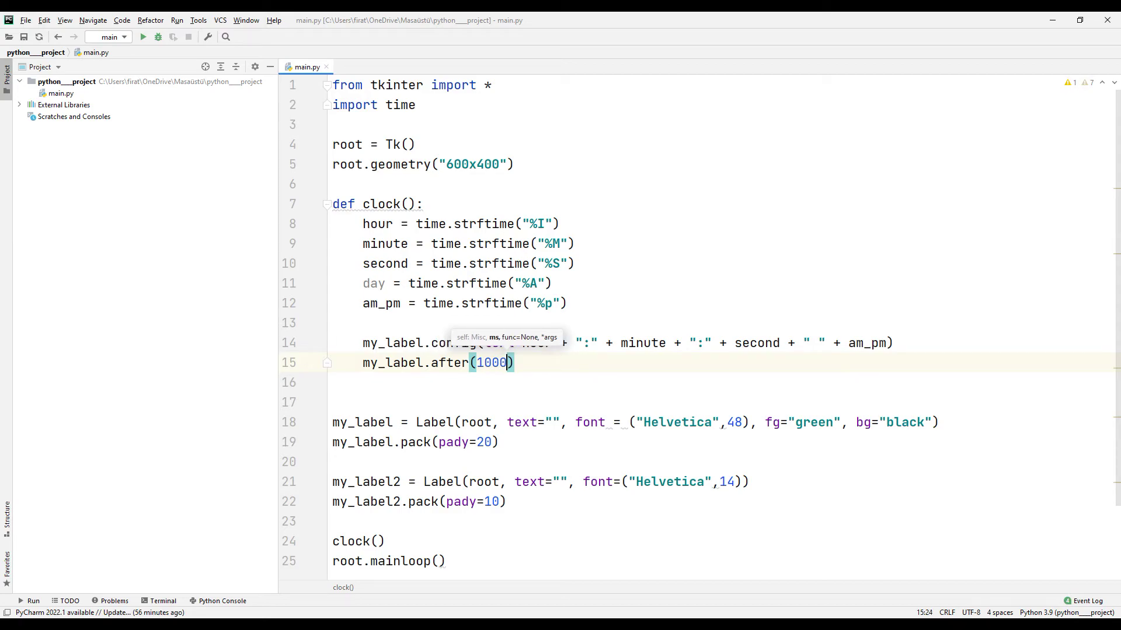
{"action": "type", "text": ",clo"}
{"action": "key", "text": "Return"}
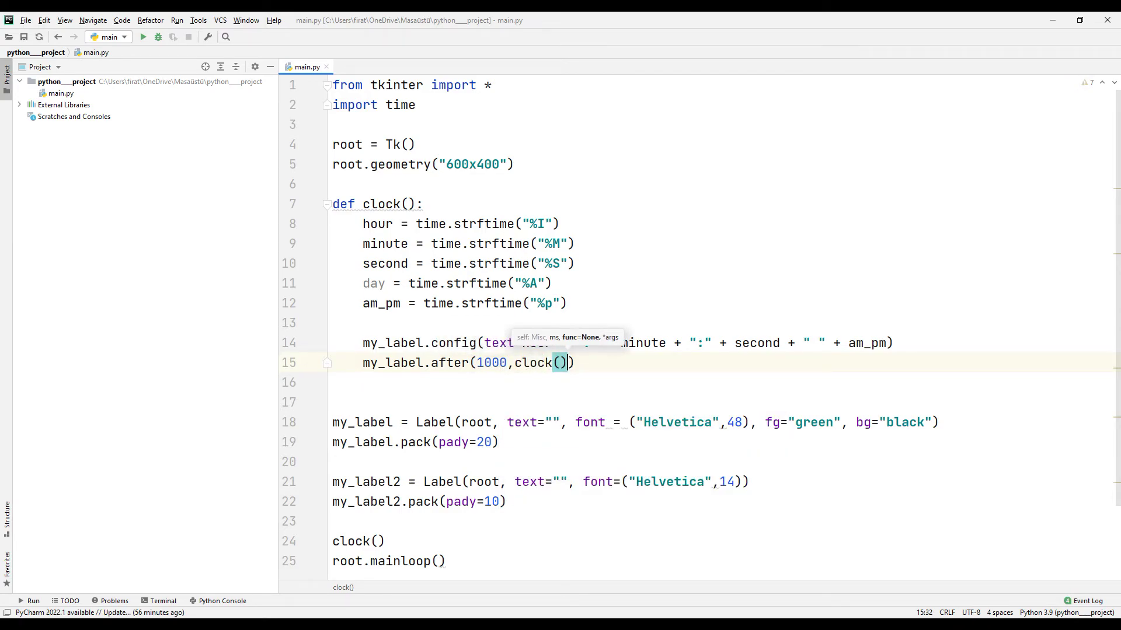
{"action": "key", "text": "BackSpace"}
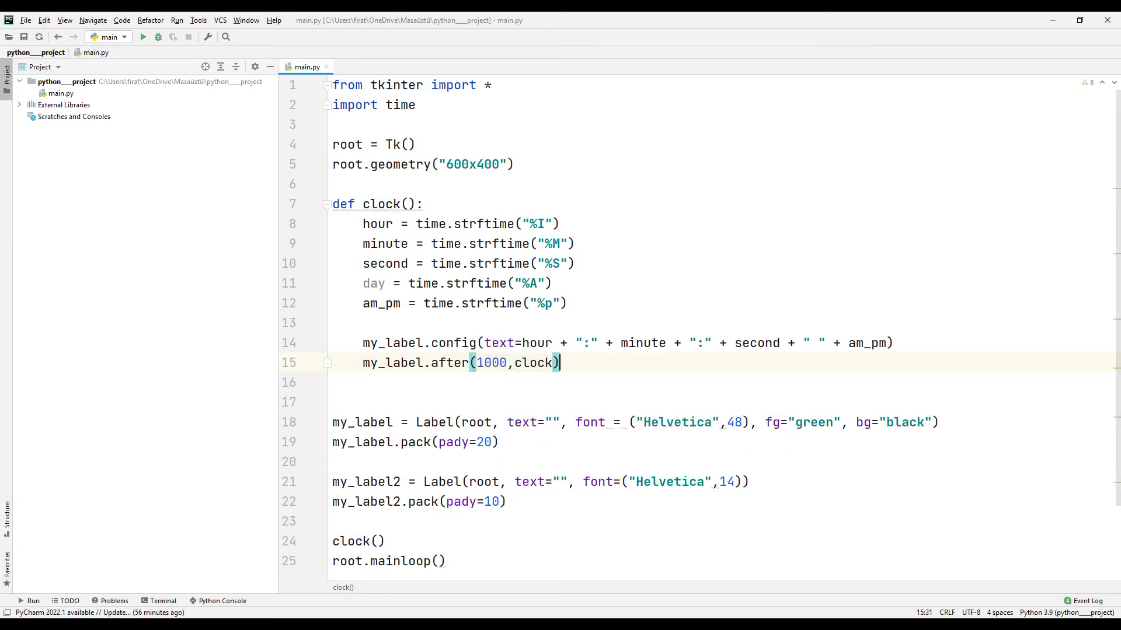
Step: Start my_label2.config(text = day) on a new line in clock()
{"action": "key", "text": "Return"}
{"action": "key", "text": "Return"}
{"action": "type", "text": "my"}
{"action": "key", "text": "Down"}
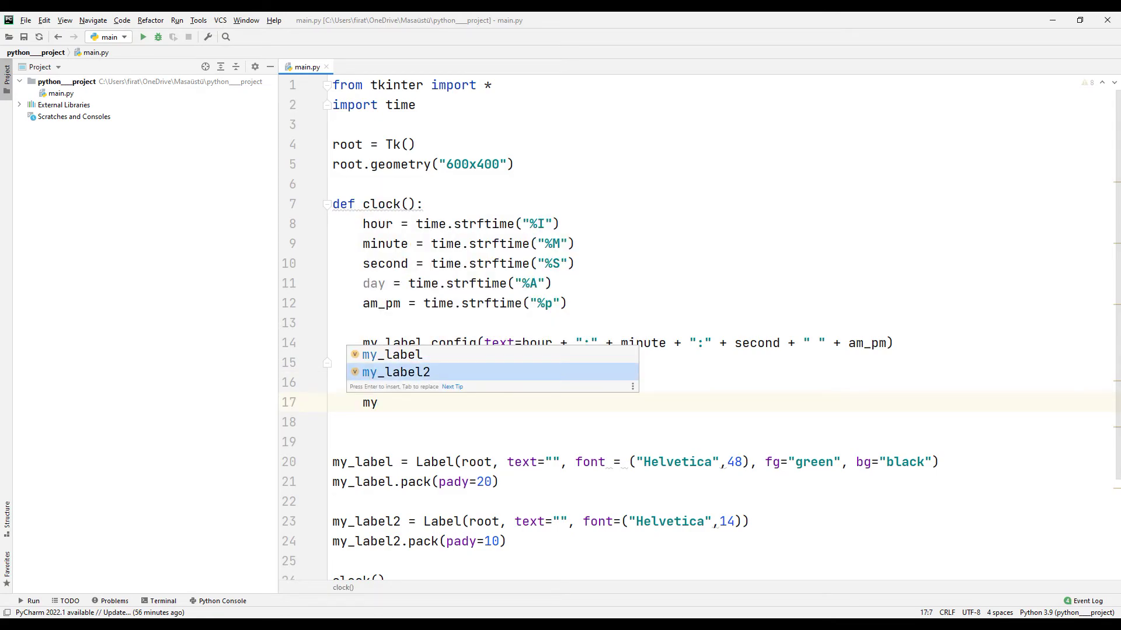
{"action": "key", "text": "Return"}
{"action": "type", "text": ".config"}
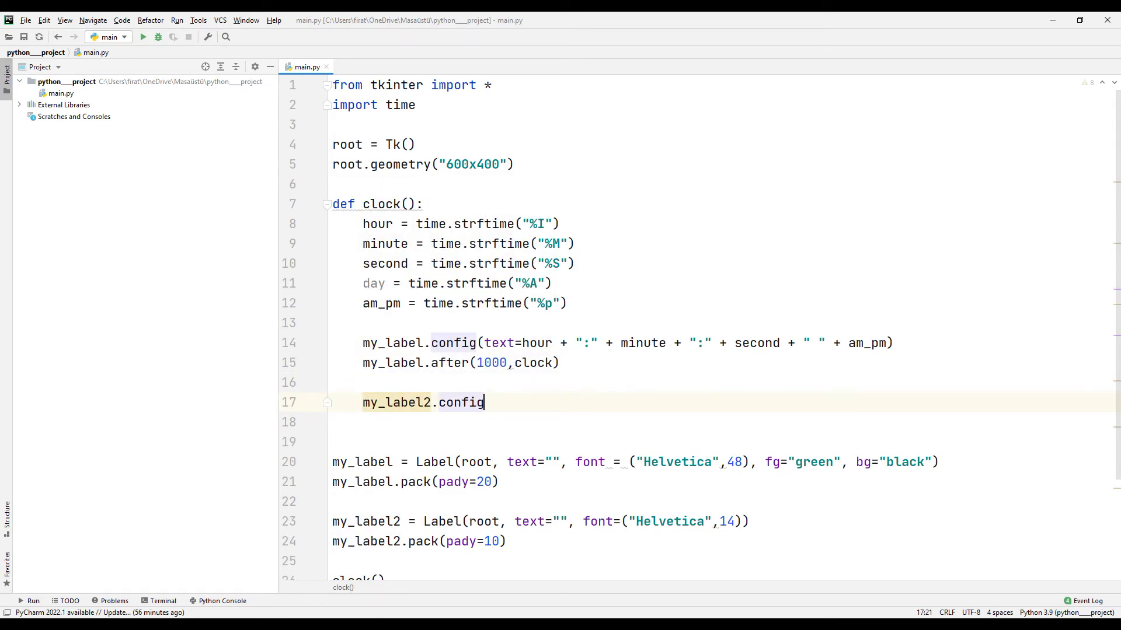
{"action": "type", "text": "(te"}
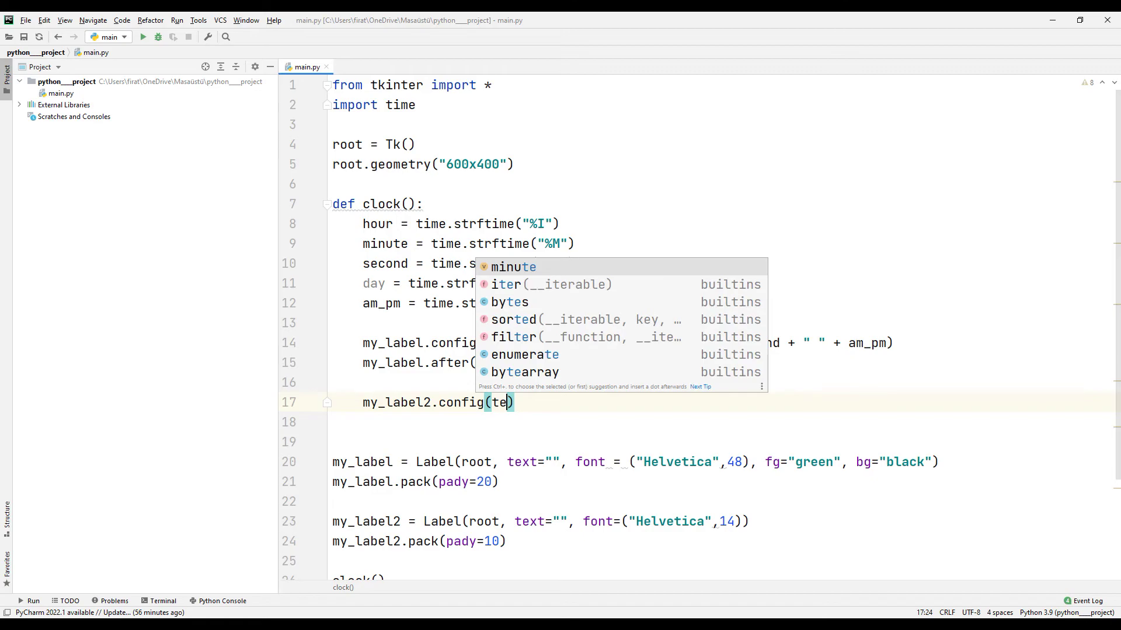
{"action": "type", "text": "xt "}
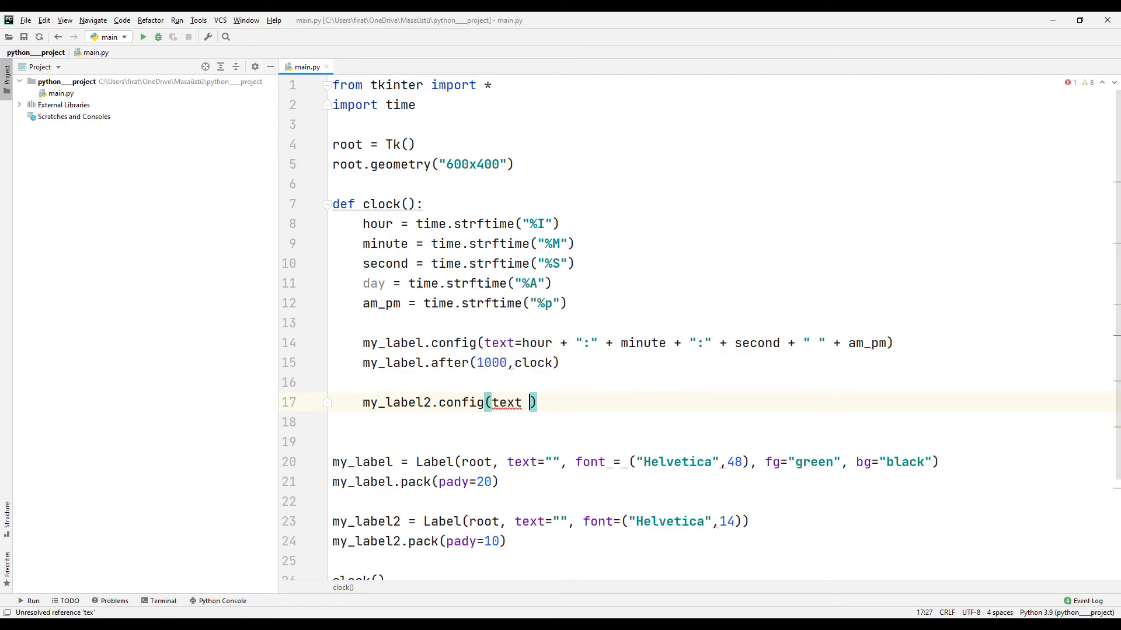
{"action": "type", "text": "= day)"}
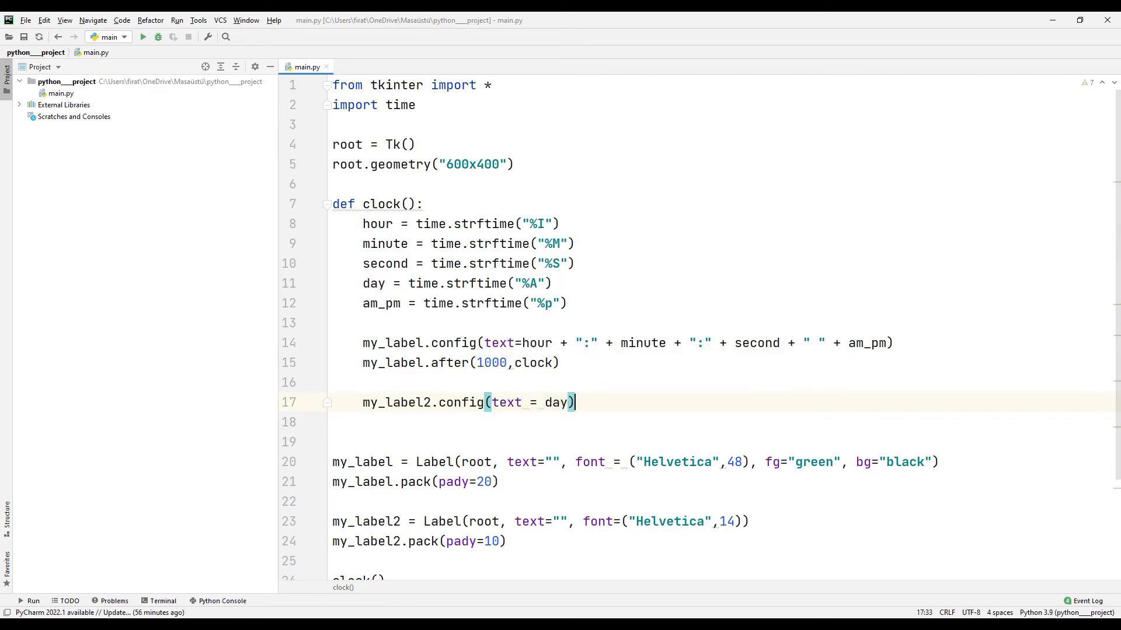
{"action": "scroll", "coordinate": [692, 324], "scroll_direction": "down", "scroll_amount": 1}
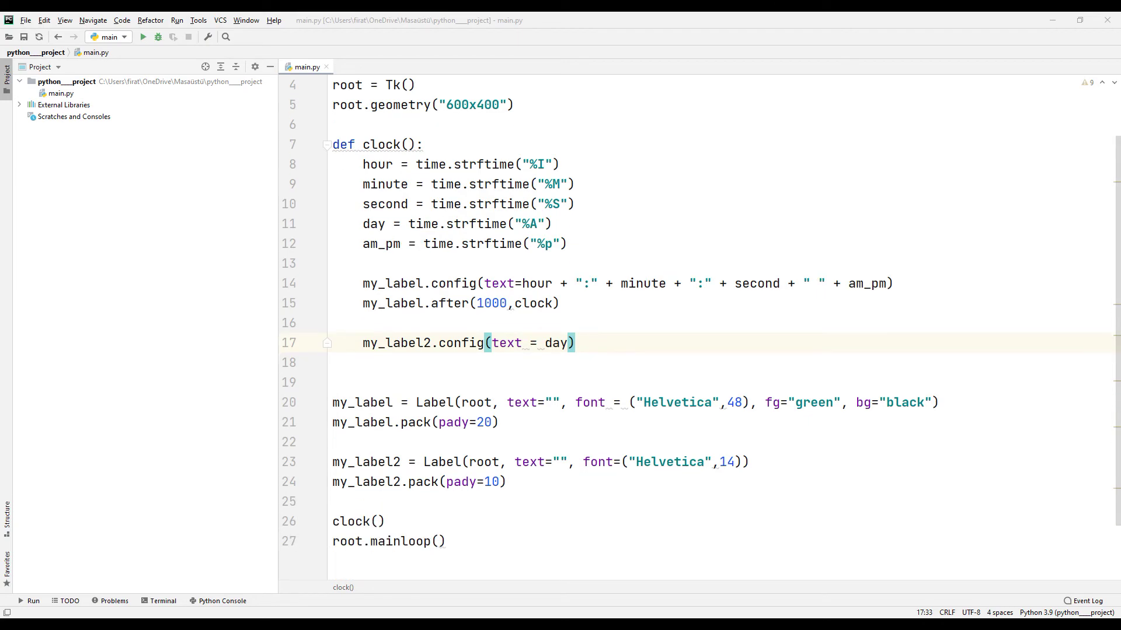
{"action": "scroll", "coordinate": [692, 325], "scroll_direction": "up", "scroll_amount": 1}
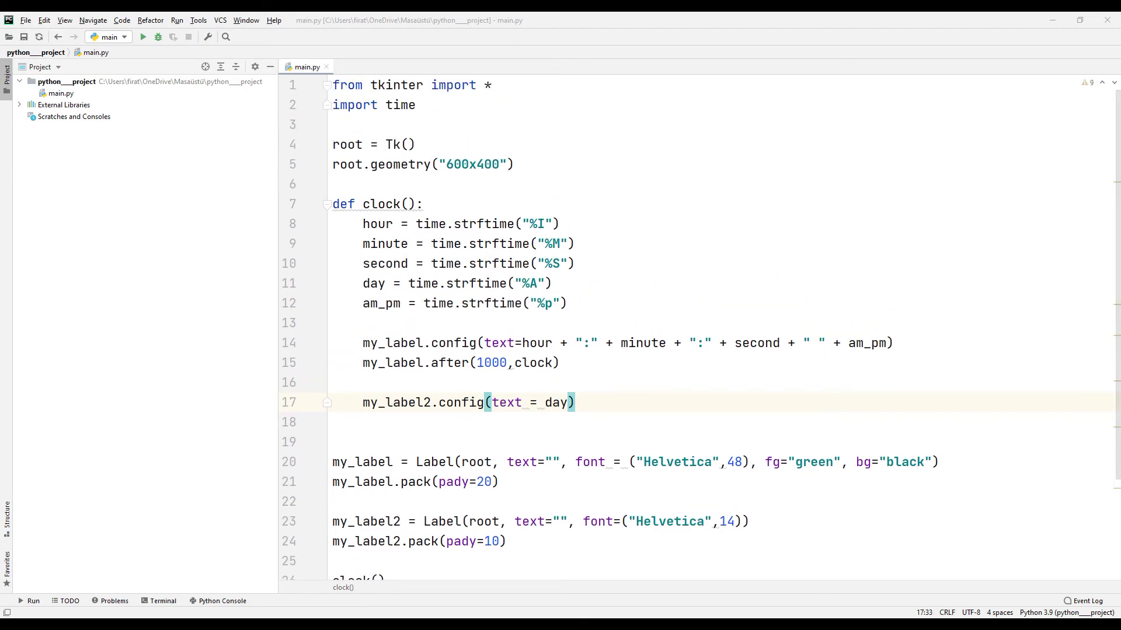
Step: Run main.py with Run 'main' to show the live green clock and weekday
{"action": "right_click", "coordinate": [300, 66]}
{"action": "left_click", "coordinate": [342, 226]}
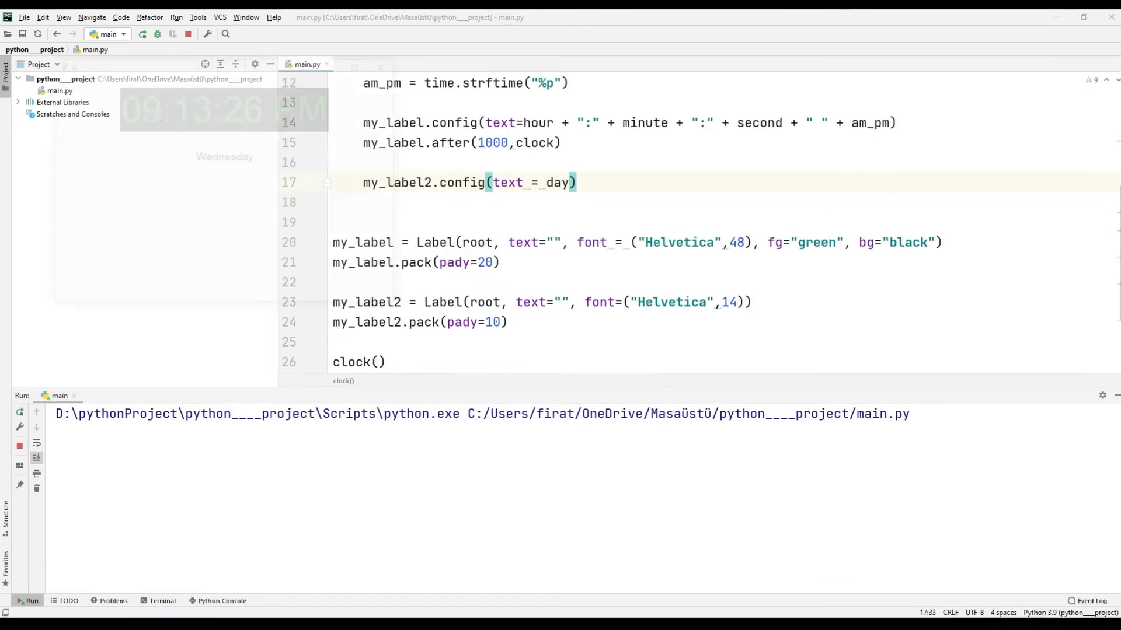